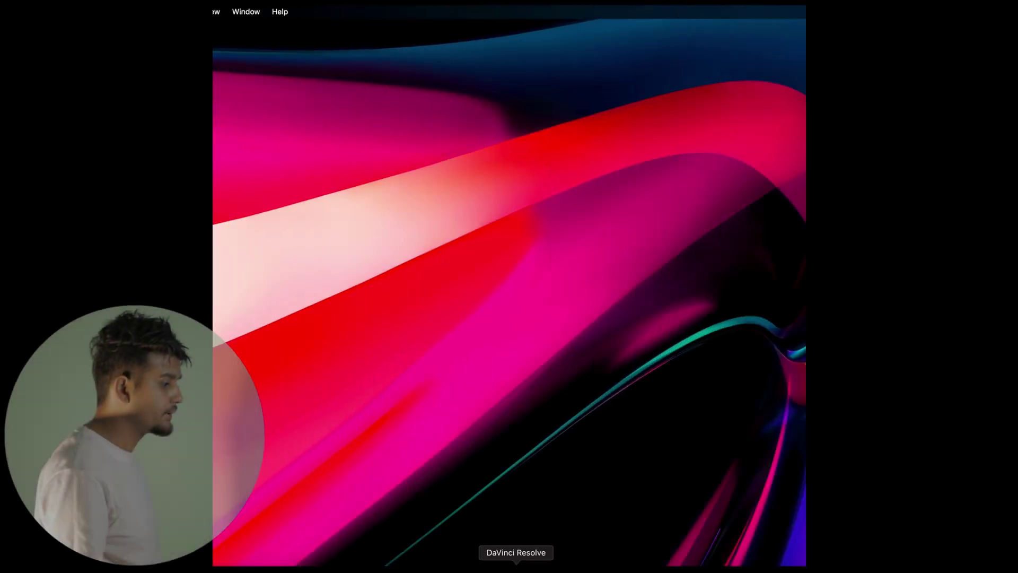
Step: Launch DaVinci Resolve and create a new project named demo from the Project Manager
{"action": "left_click", "coordinate": [516, 567]}
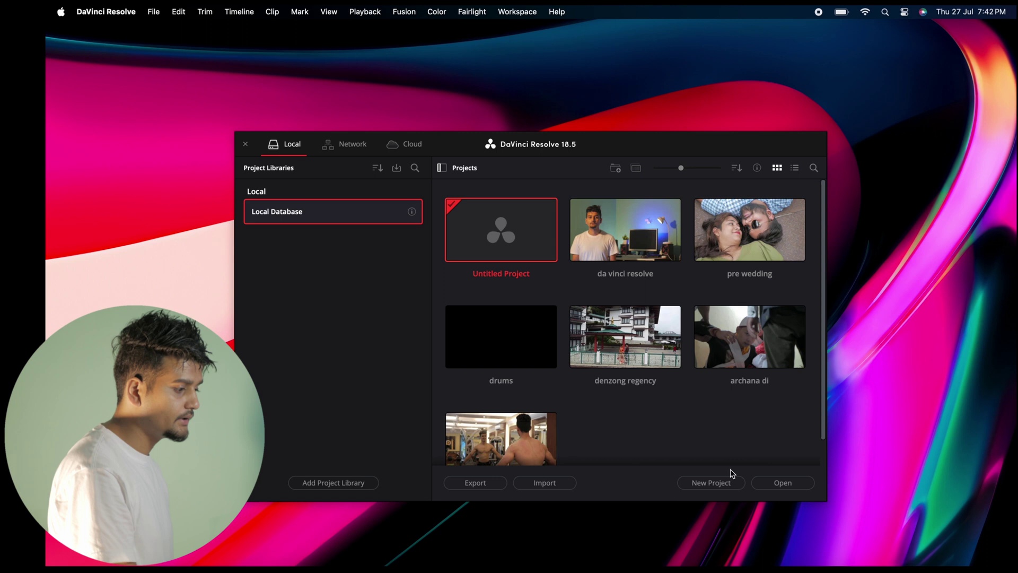
{"action": "left_click", "coordinate": [711, 482]}
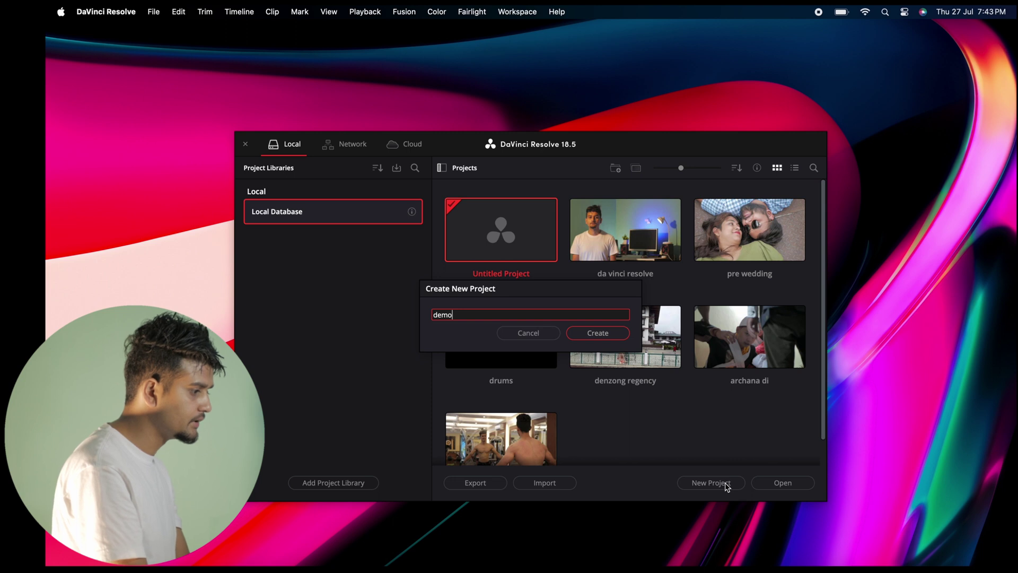
{"action": "key", "text": "Return"}
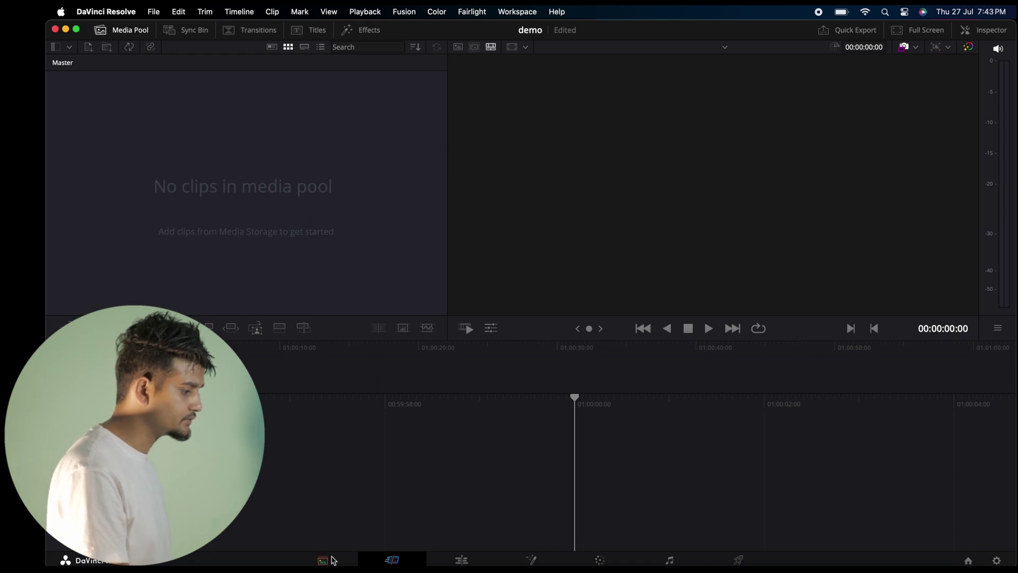
Step: Tour the Cut, Edit, Fusion, Color, Fairlight and Deliver pages, ending on the Edit page
{"action": "mouse_move", "coordinate": [329, 560]}
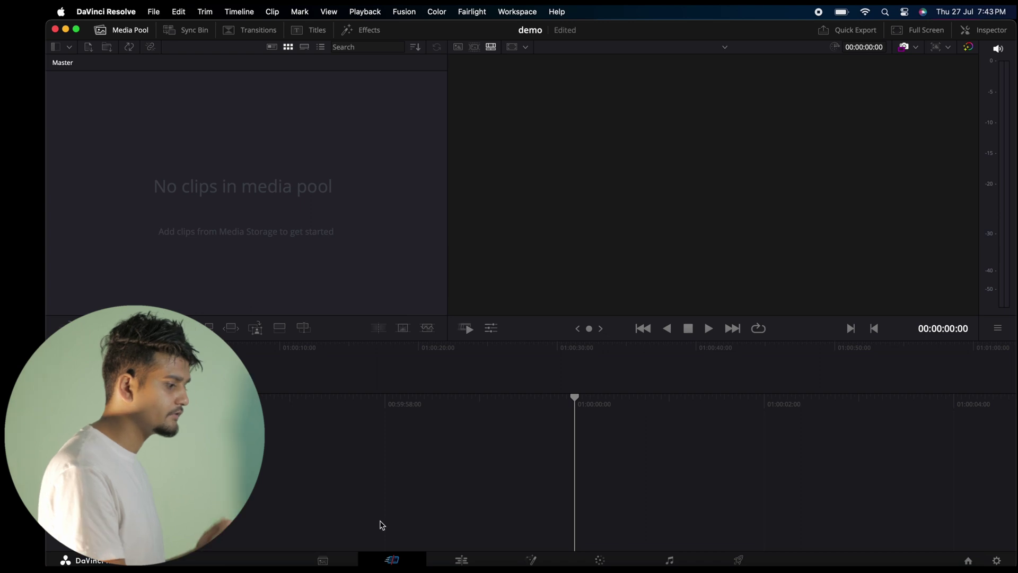
{"action": "left_click", "coordinate": [461, 560]}
{"action": "left_click", "coordinate": [393, 560]}
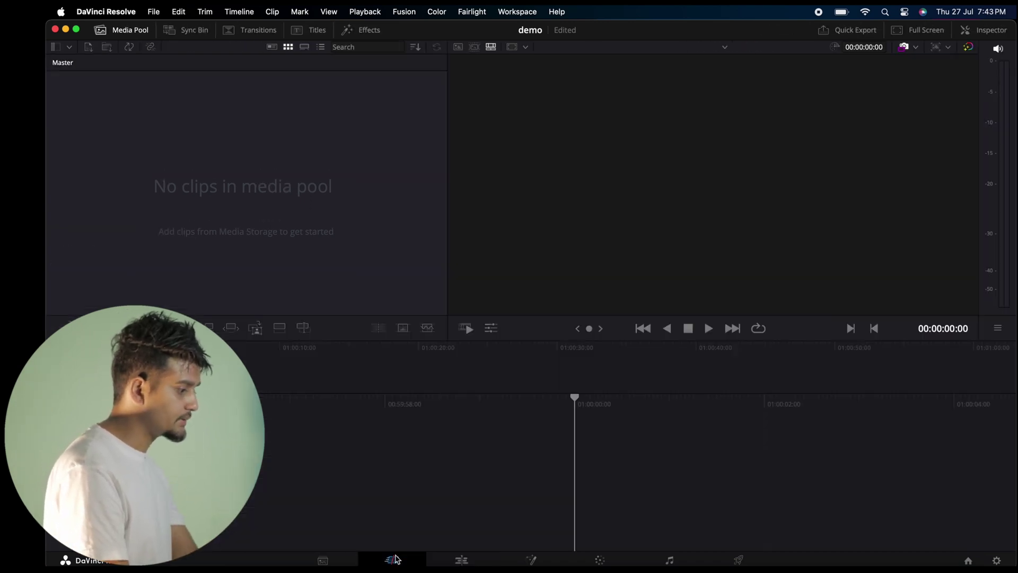
{"action": "left_click", "coordinate": [461, 561]}
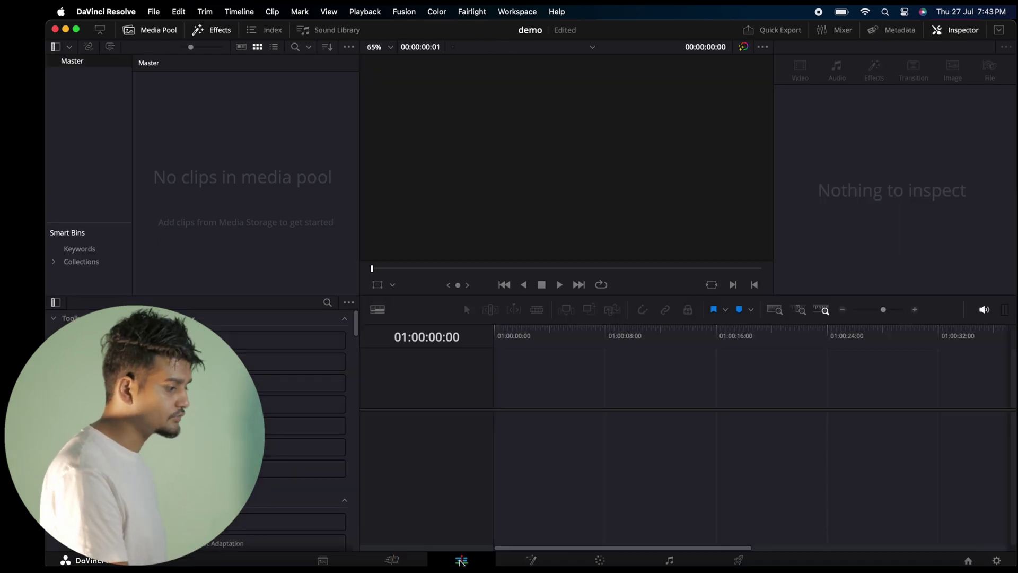
{"action": "left_click", "coordinate": [532, 560]}
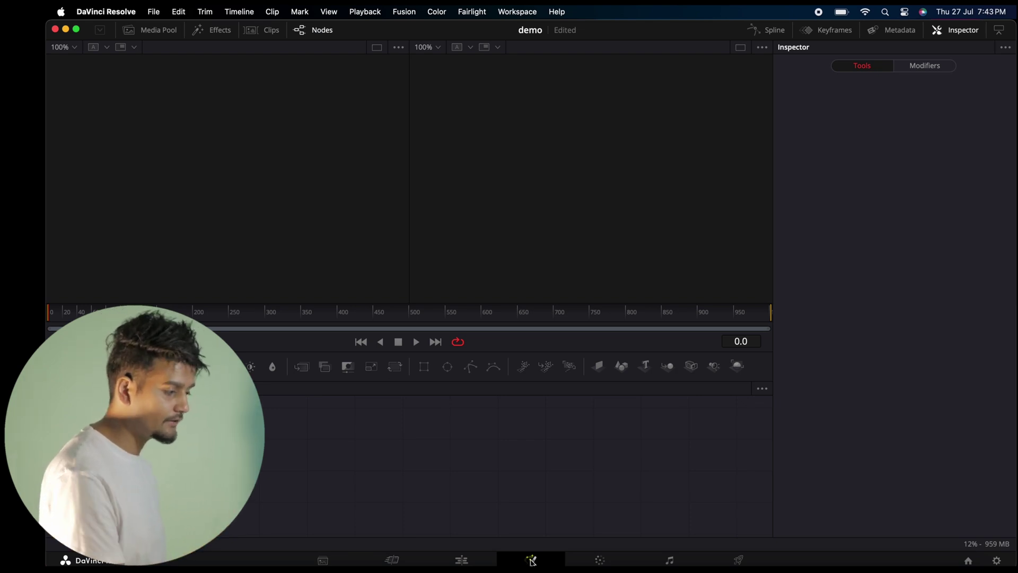
{"action": "left_click", "coordinate": [608, 561]}
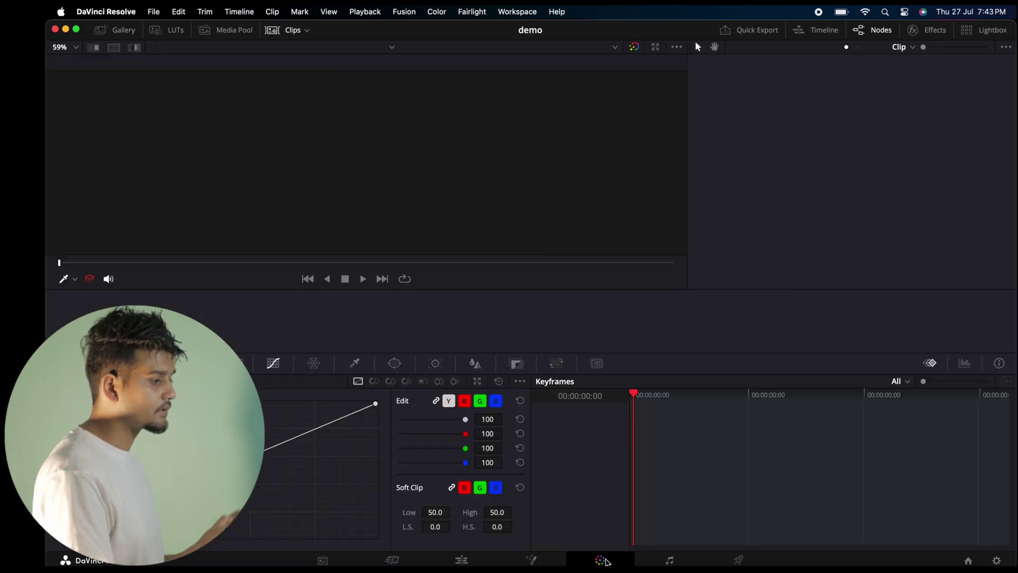
{"action": "left_click", "coordinate": [670, 560]}
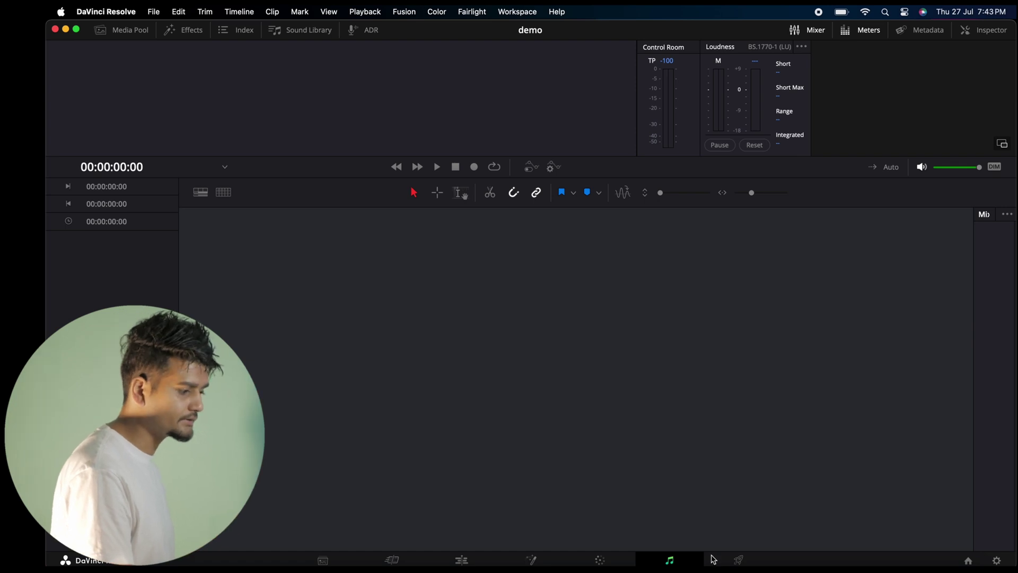
{"action": "left_click", "coordinate": [738, 560]}
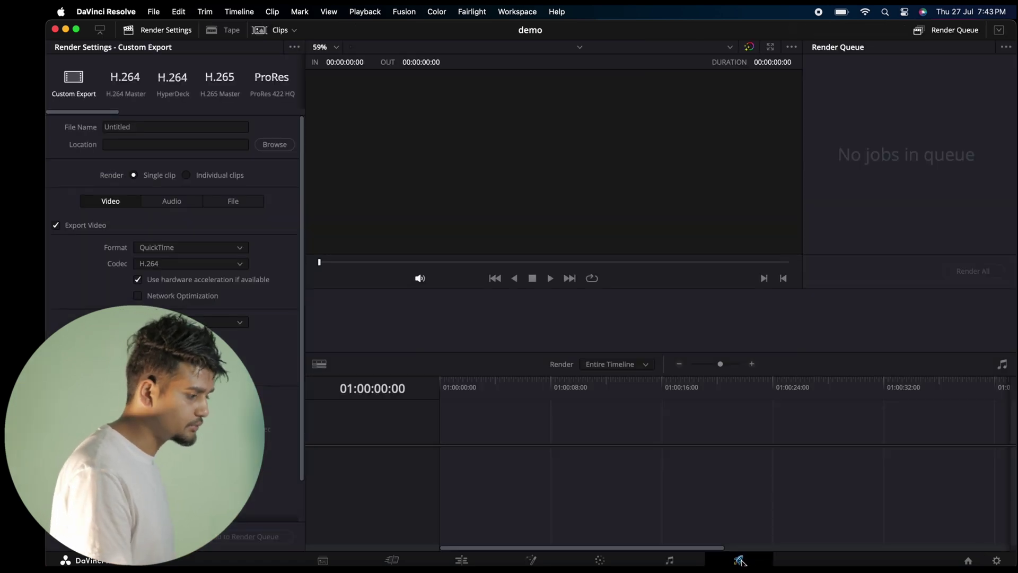
{"action": "left_click", "coordinate": [462, 559]}
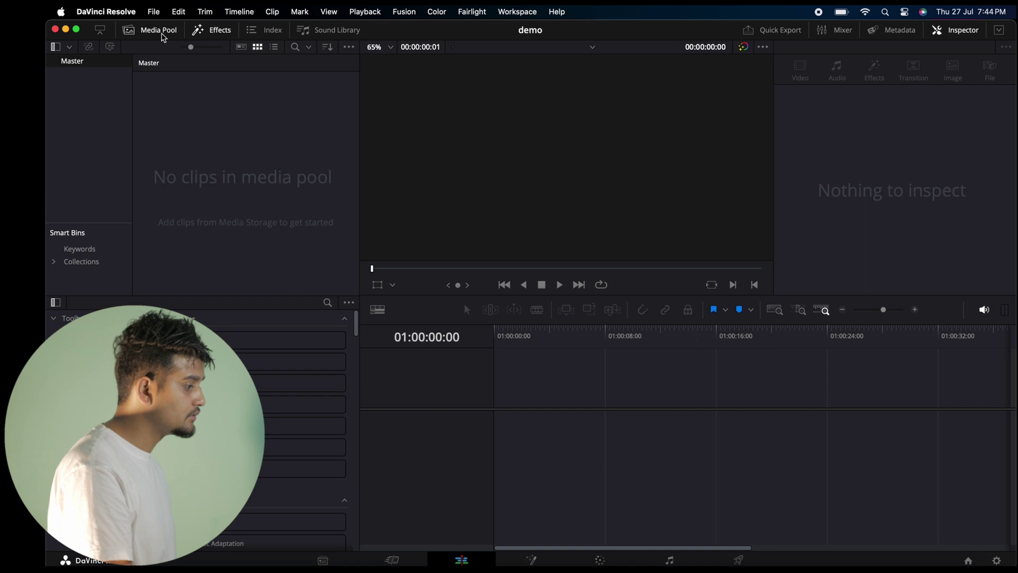
{"action": "left_click", "coordinate": [163, 34]}
{"action": "left_click", "coordinate": [162, 34]}
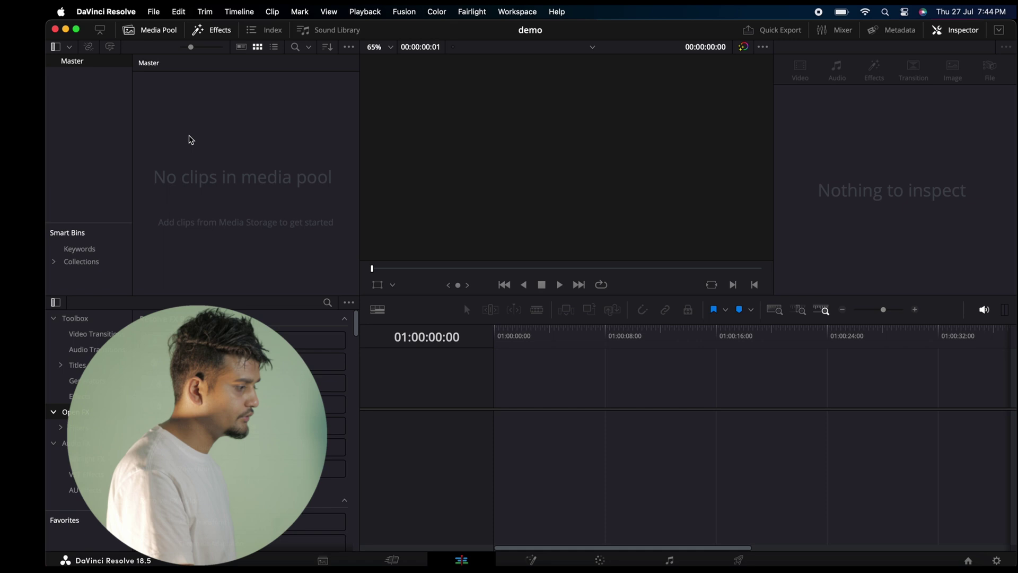
{"action": "left_click", "coordinate": [153, 34]}
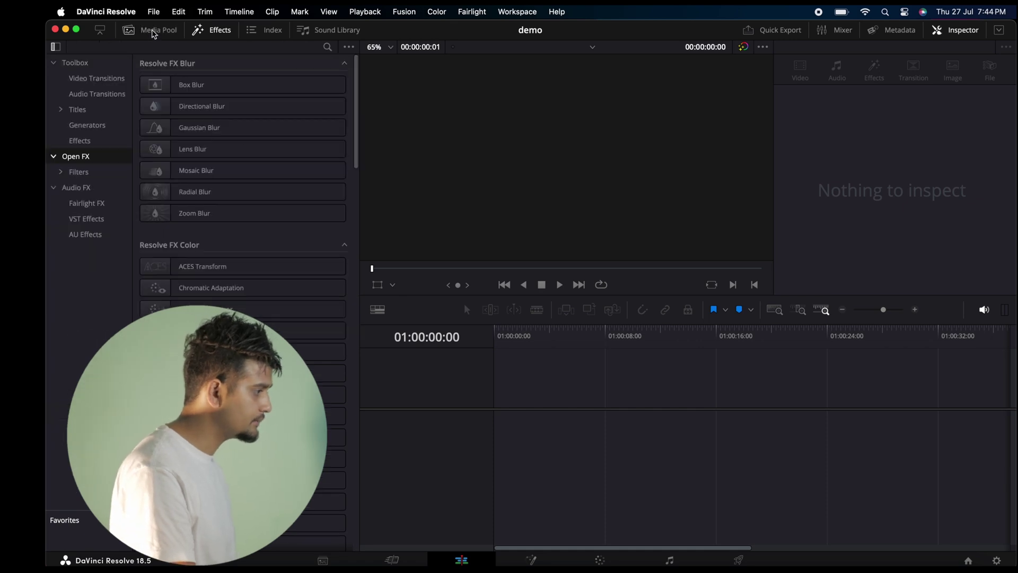
{"action": "left_click", "coordinate": [217, 30]}
{"action": "left_click", "coordinate": [156, 35]}
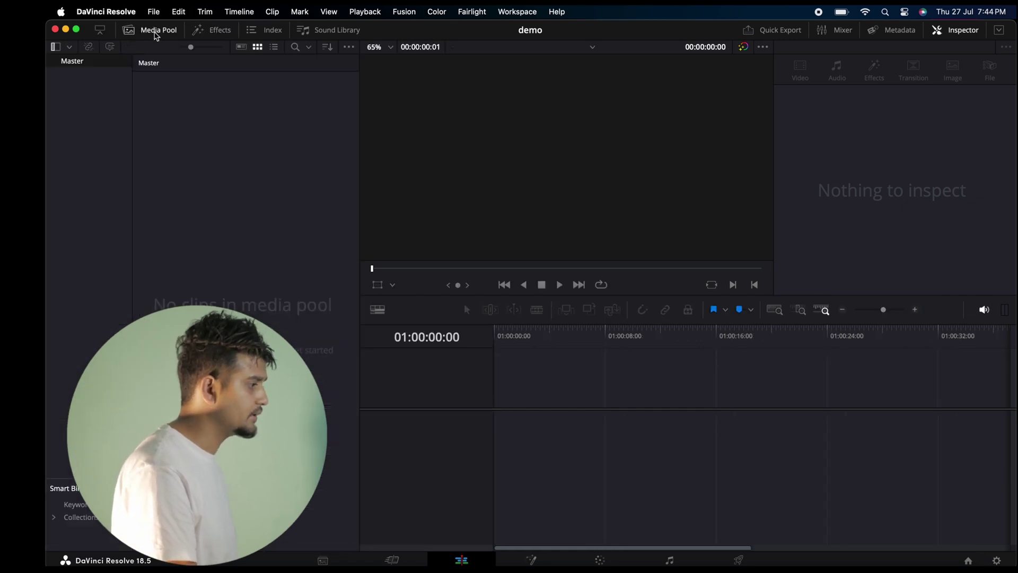
{"action": "left_click", "coordinate": [213, 34]}
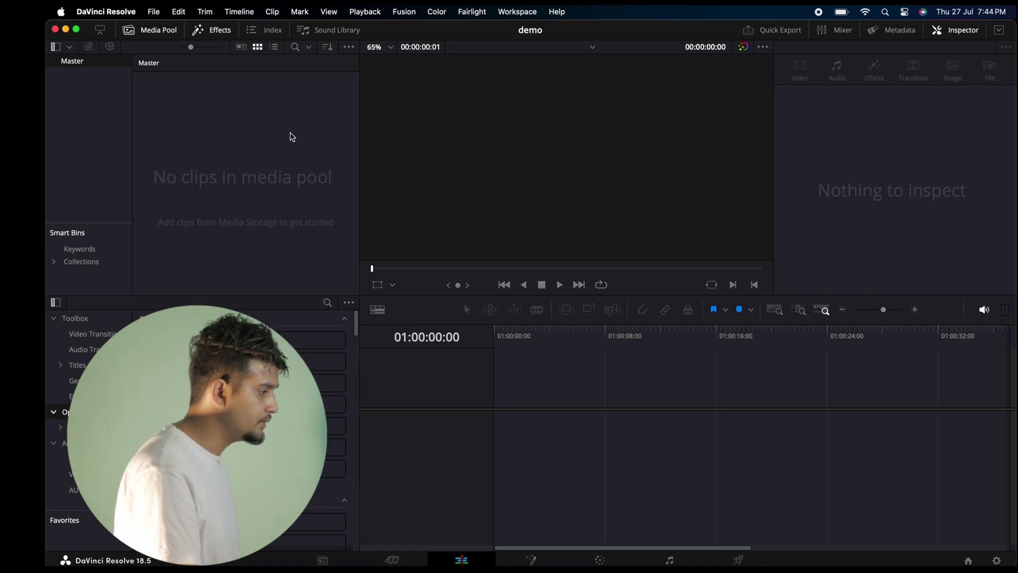
Step: Import drums.mov from the Desktop into the media pool and load it in the viewer
{"action": "right_click", "coordinate": [291, 137]}
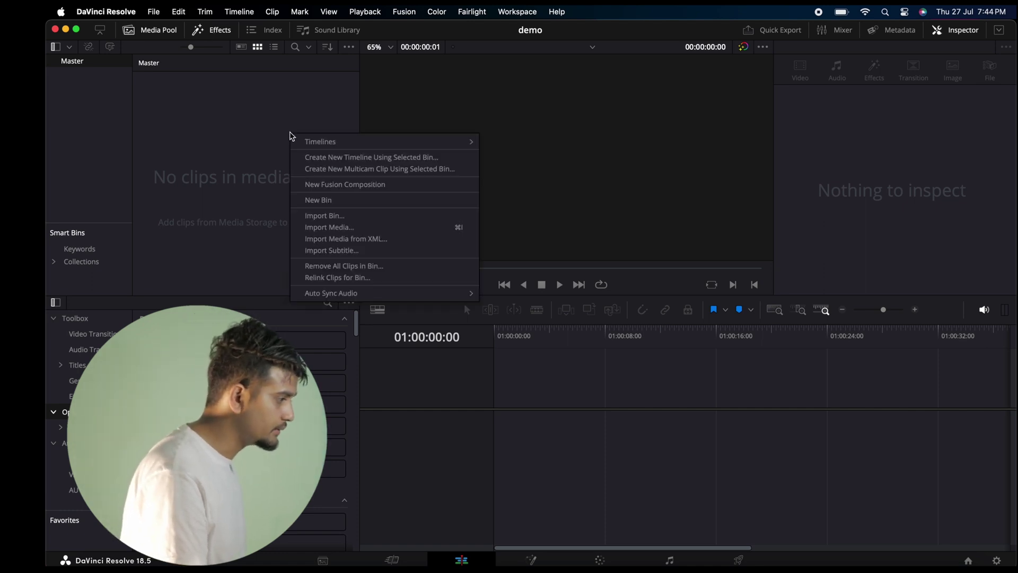
{"action": "left_click", "coordinate": [348, 232]}
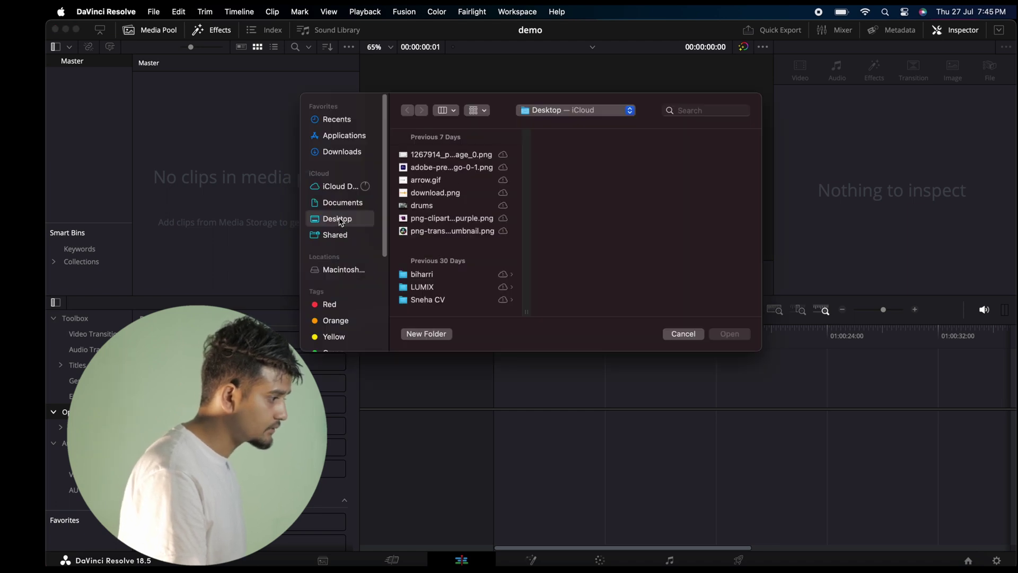
{"action": "double_click", "coordinate": [429, 210]}
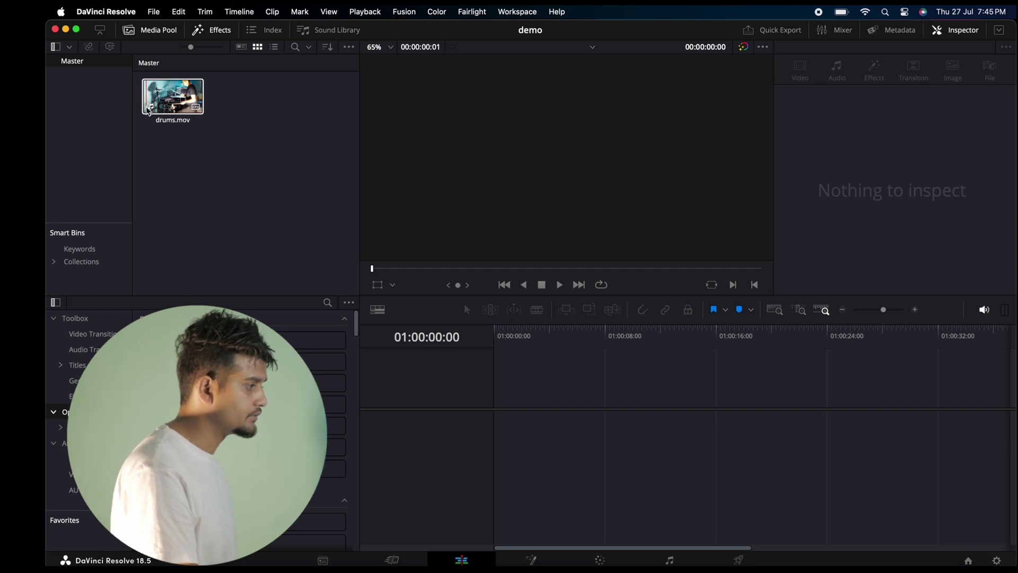
{"action": "left_click", "coordinate": [175, 100]}
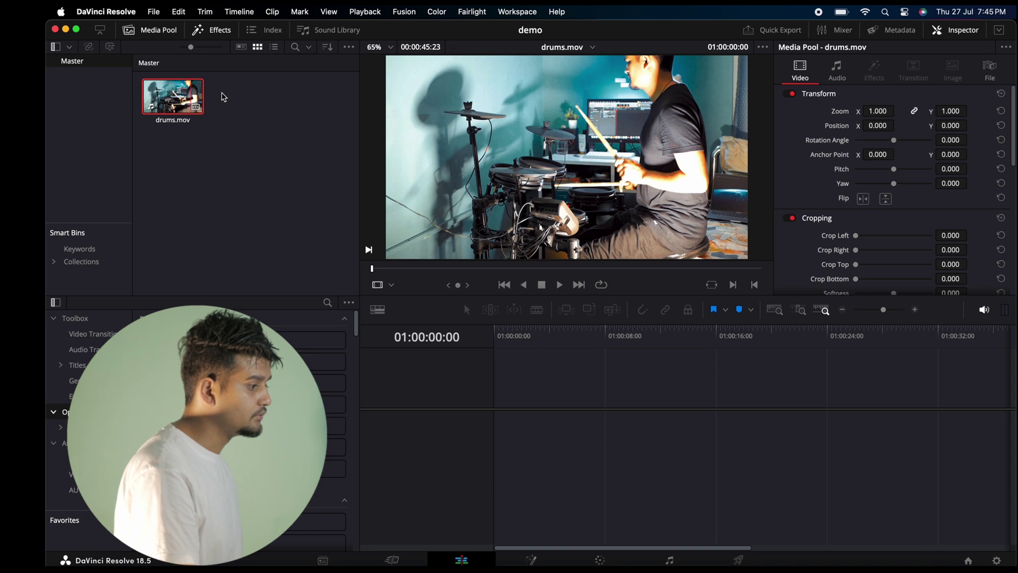
{"action": "mouse_move", "coordinate": [527, 155]}
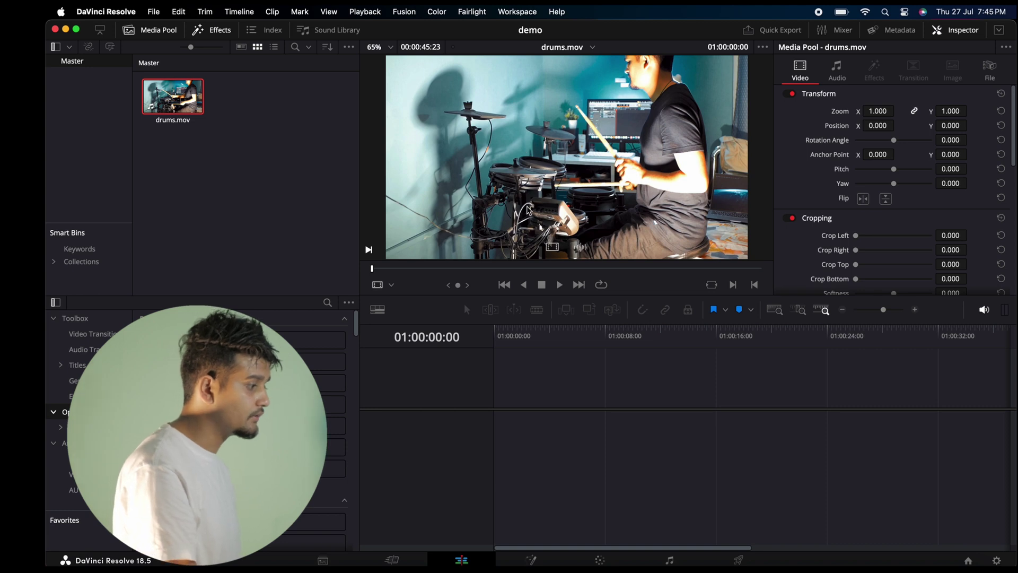
{"action": "left_click_drag", "start_coordinate": [513, 189], "coordinate": [489, 436]}
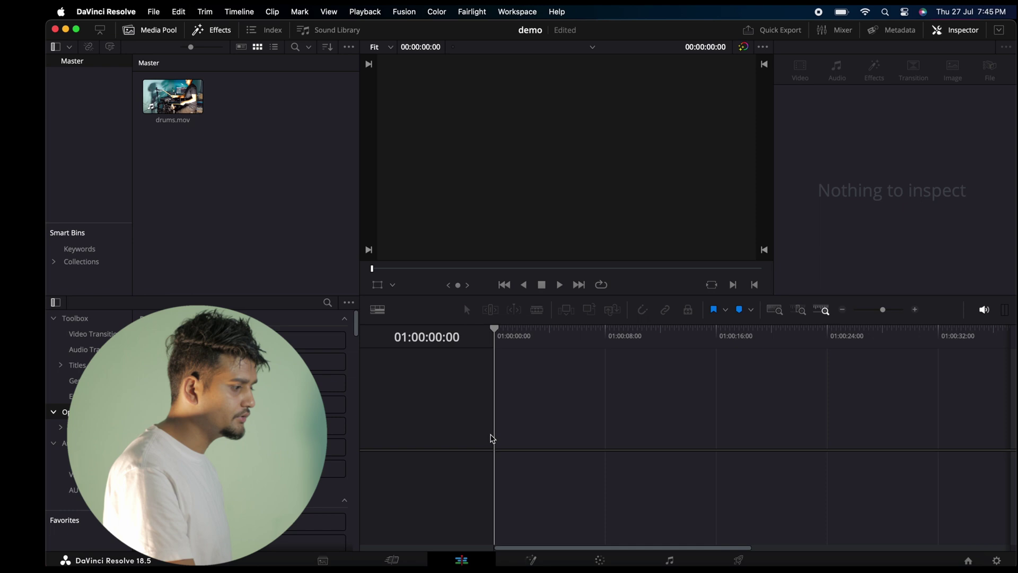
{"action": "double_click", "coordinate": [172, 96]}
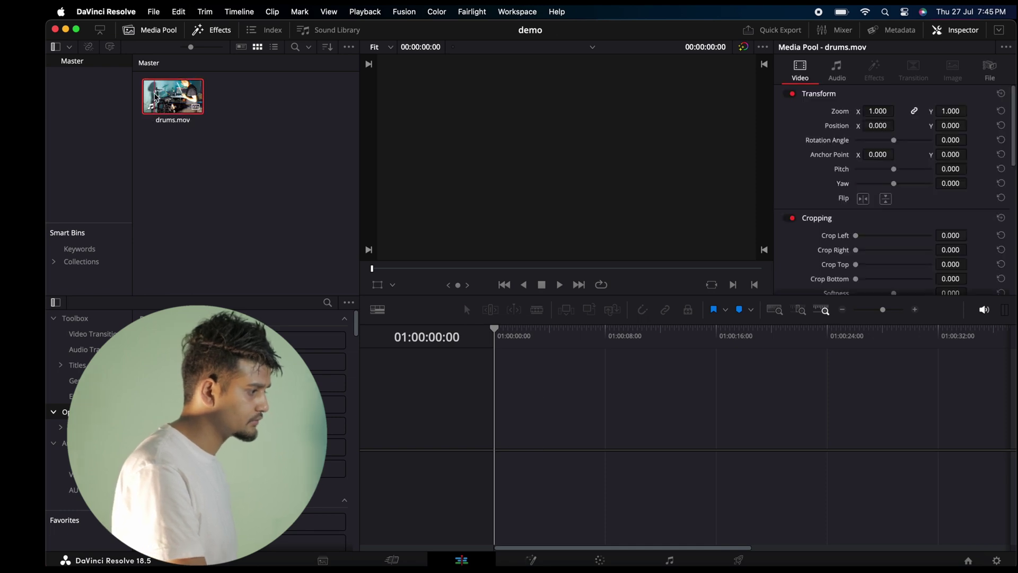
{"action": "left_click_drag", "start_coordinate": [660, 199], "coordinate": [512, 454]}
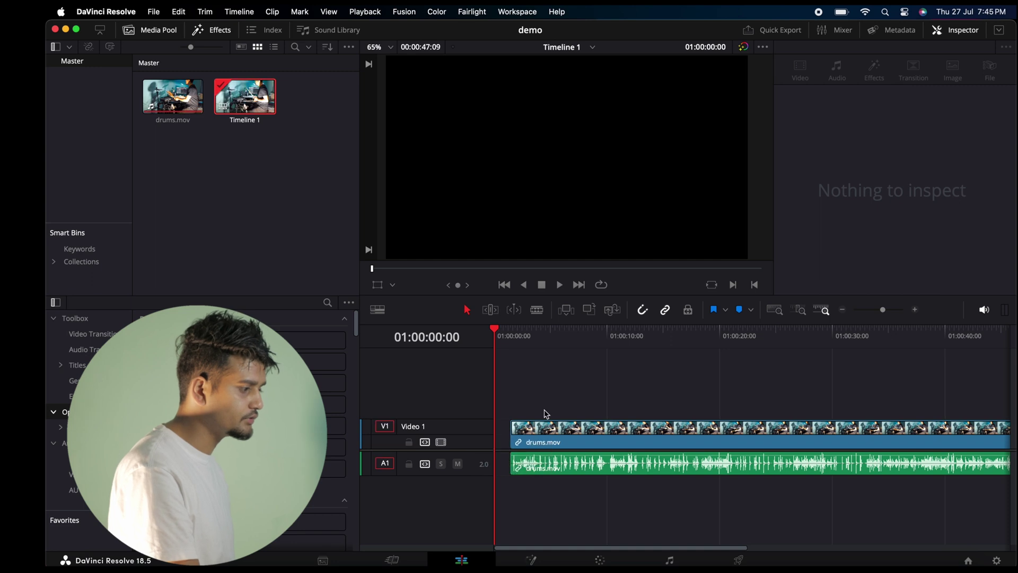
{"action": "left_click", "coordinate": [573, 434]}
{"action": "key", "text": "BackSpace"}
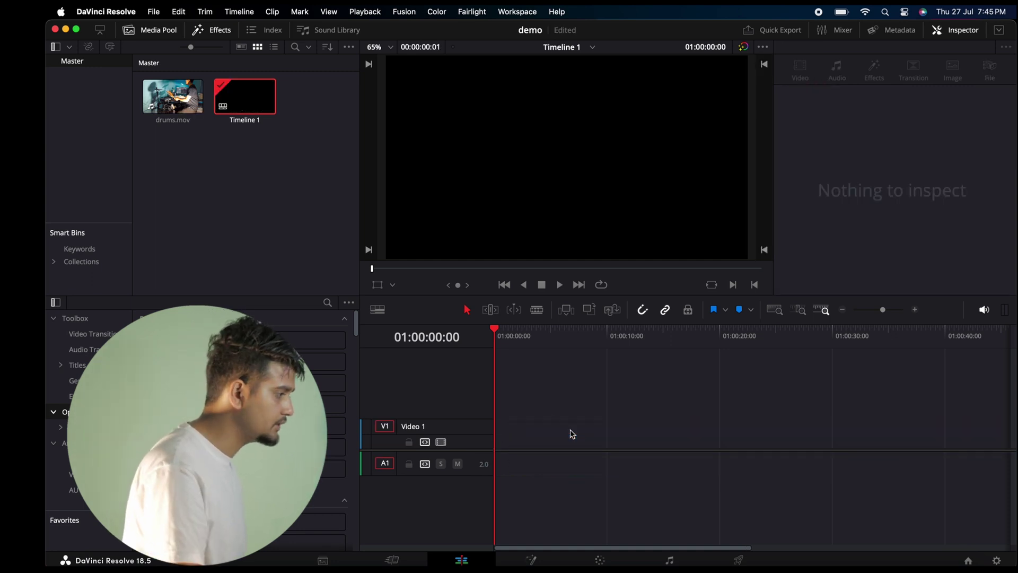
{"action": "left_click", "coordinate": [165, 104]}
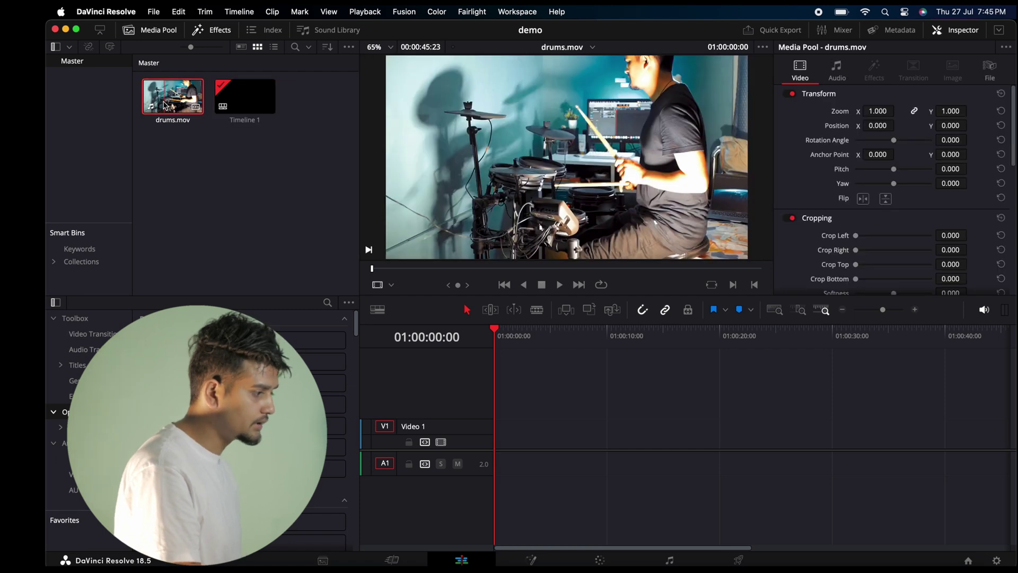
{"action": "left_click", "coordinate": [451, 269]}
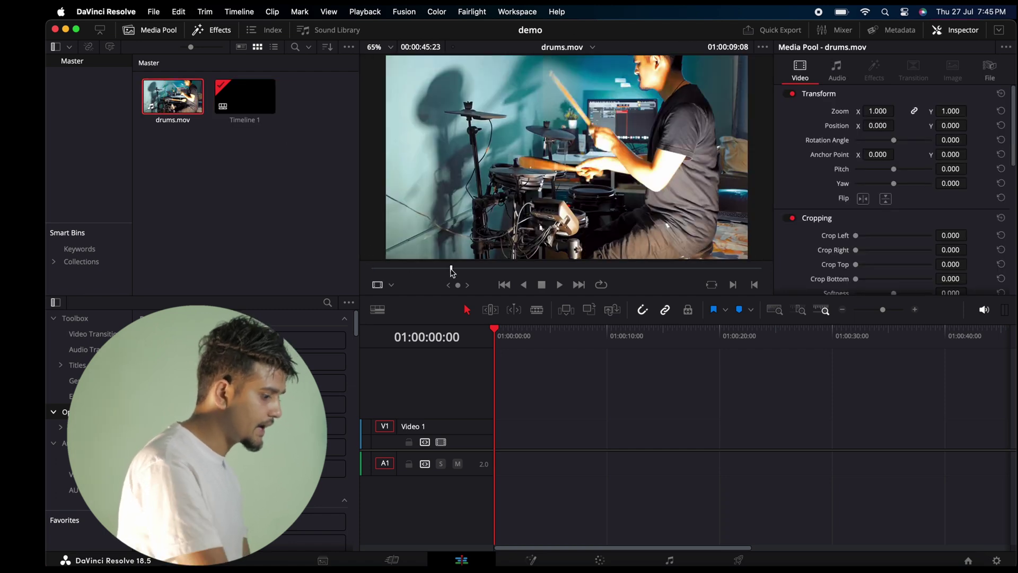
{"action": "key", "text": "i"}
{"action": "key", "text": "space"}
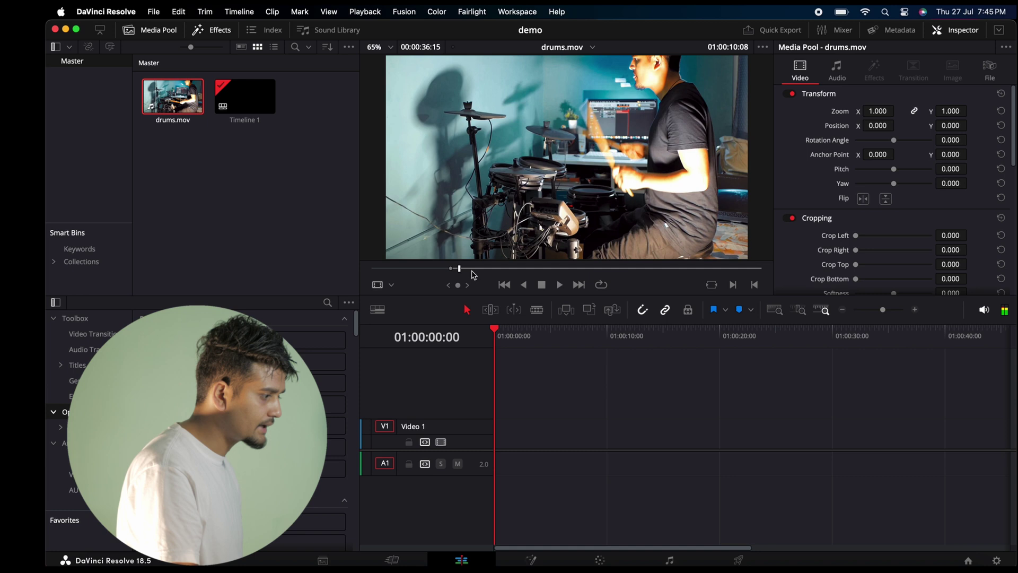
{"action": "left_click", "coordinate": [555, 270]}
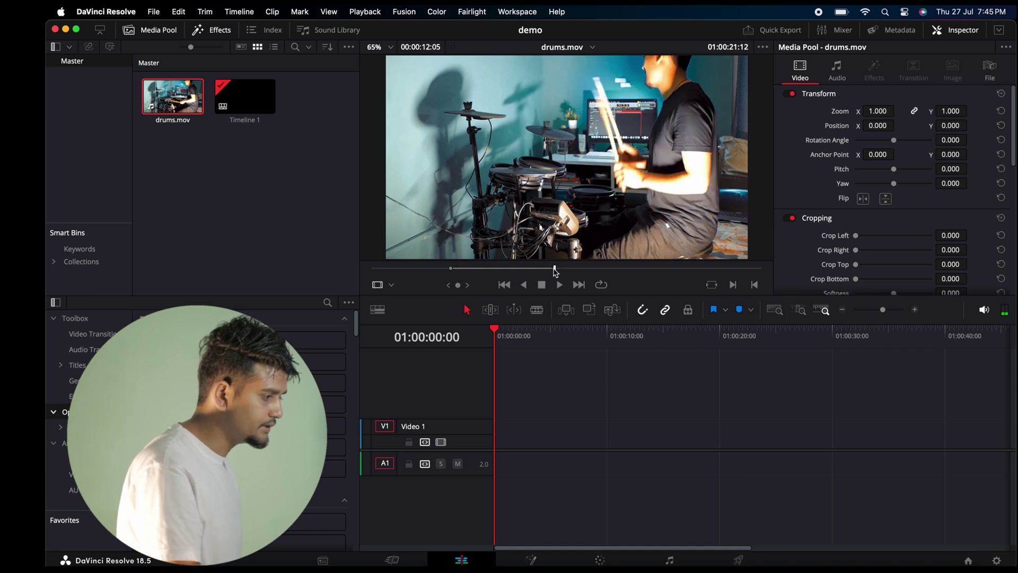
{"action": "key", "text": "o"}
{"action": "left_click_drag", "start_coordinate": [538, 271], "coordinate": [501, 456]}
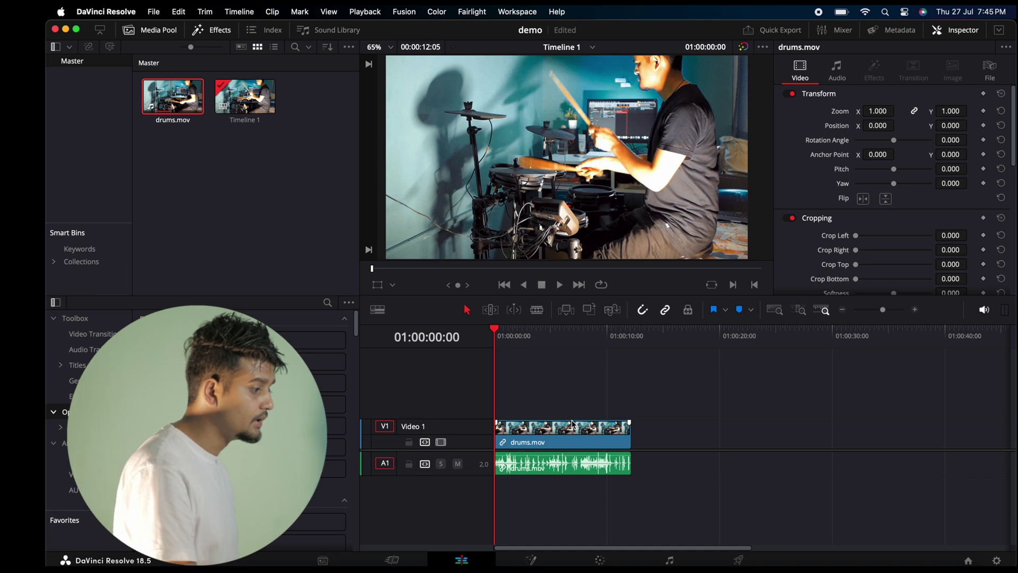
{"action": "key", "text": "super+s"}
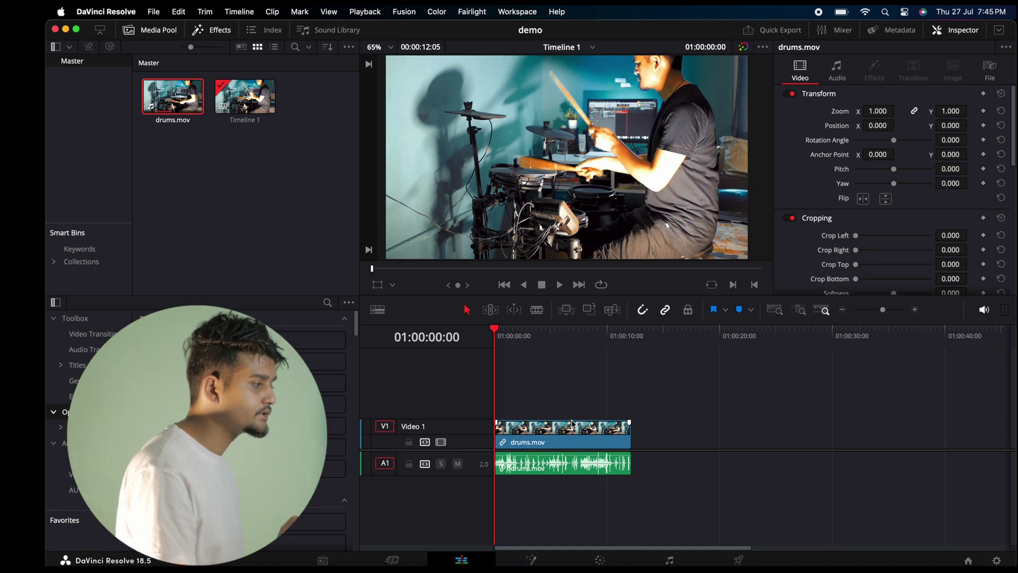
{"action": "key", "text": "Delete"}
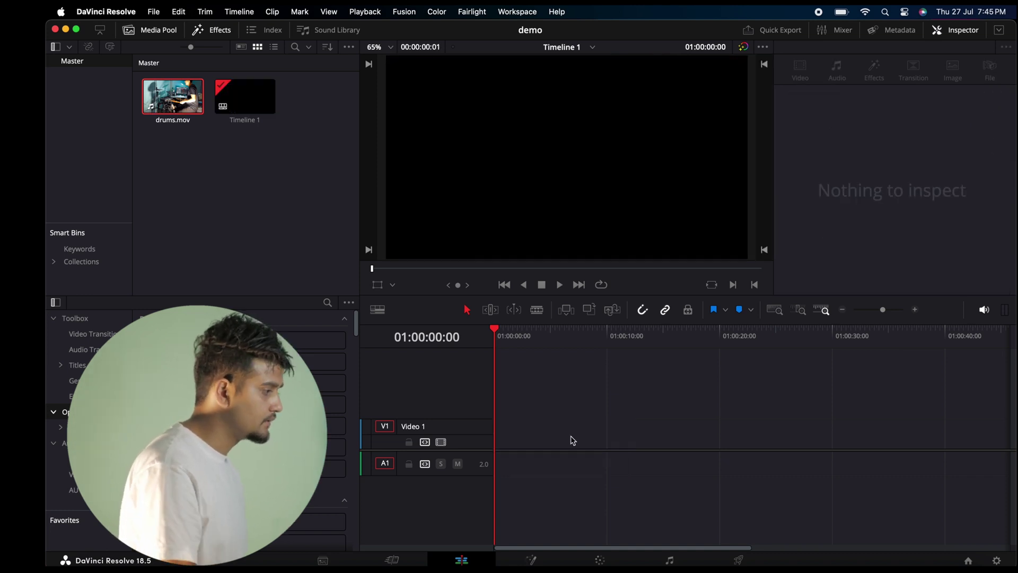
{"action": "double_click", "coordinate": [169, 99]}
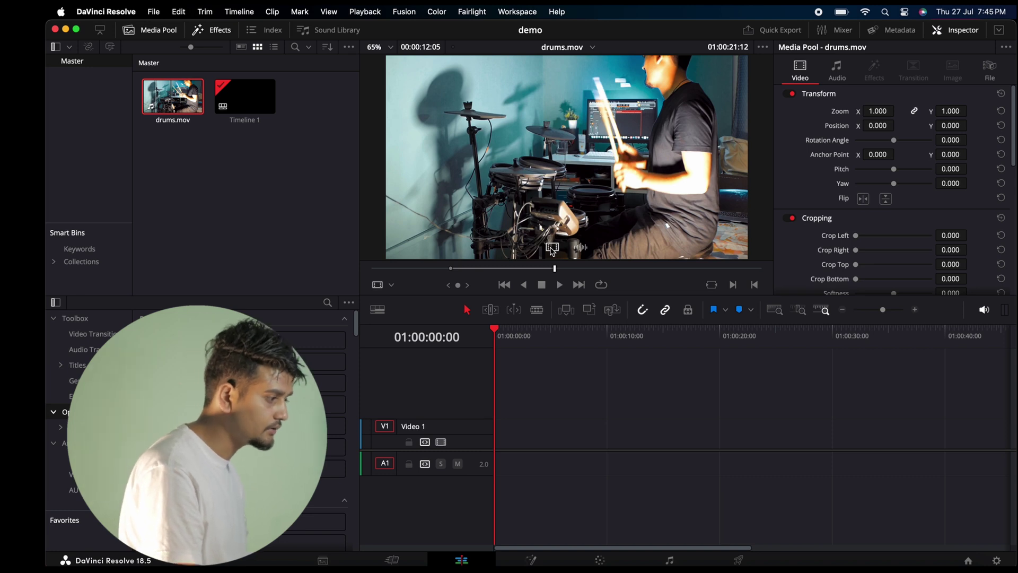
{"action": "left_click_drag", "start_coordinate": [552, 251], "coordinate": [556, 437]}
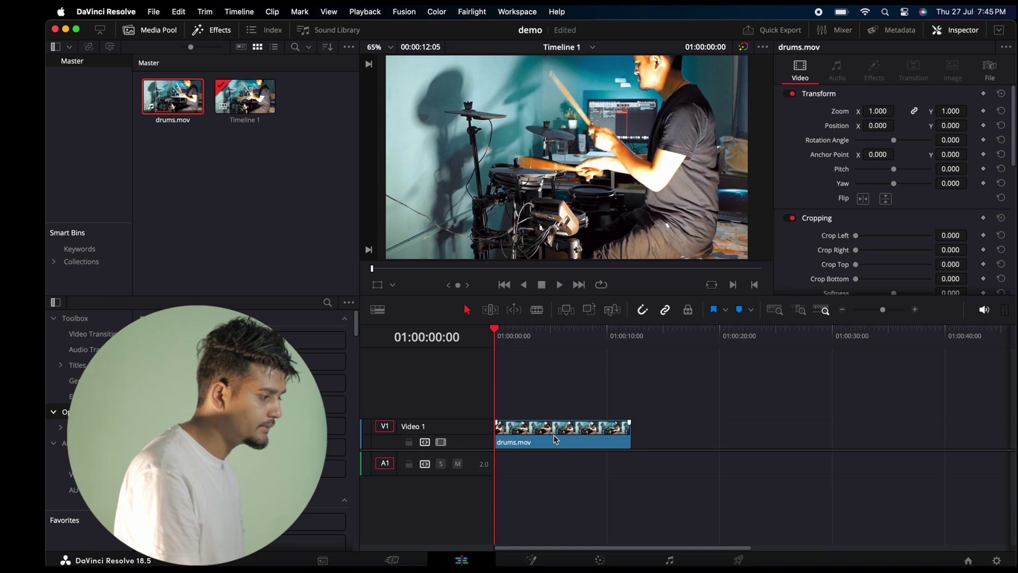
{"action": "key", "text": "BackSpace"}
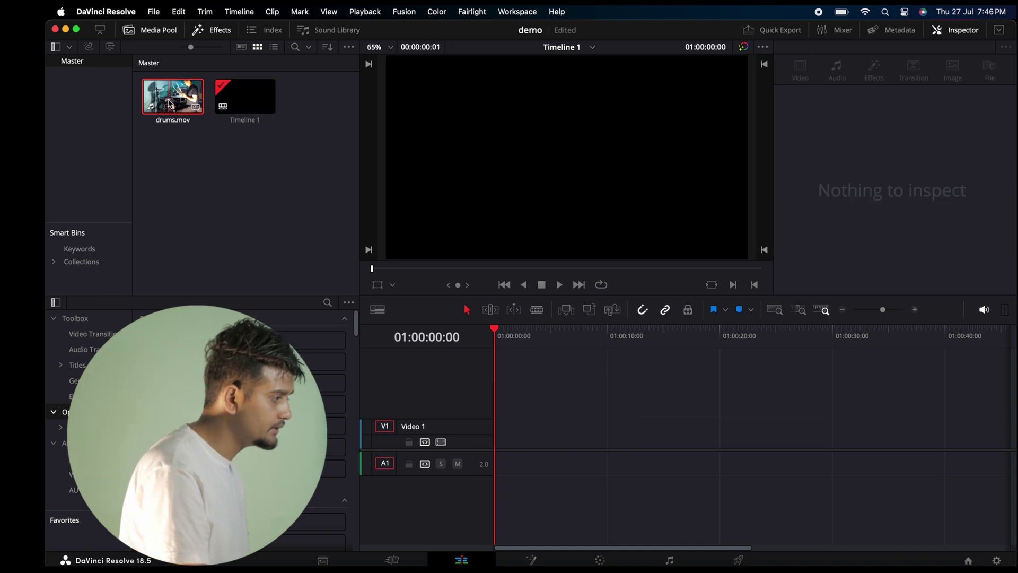
{"action": "left_click", "coordinate": [169, 104]}
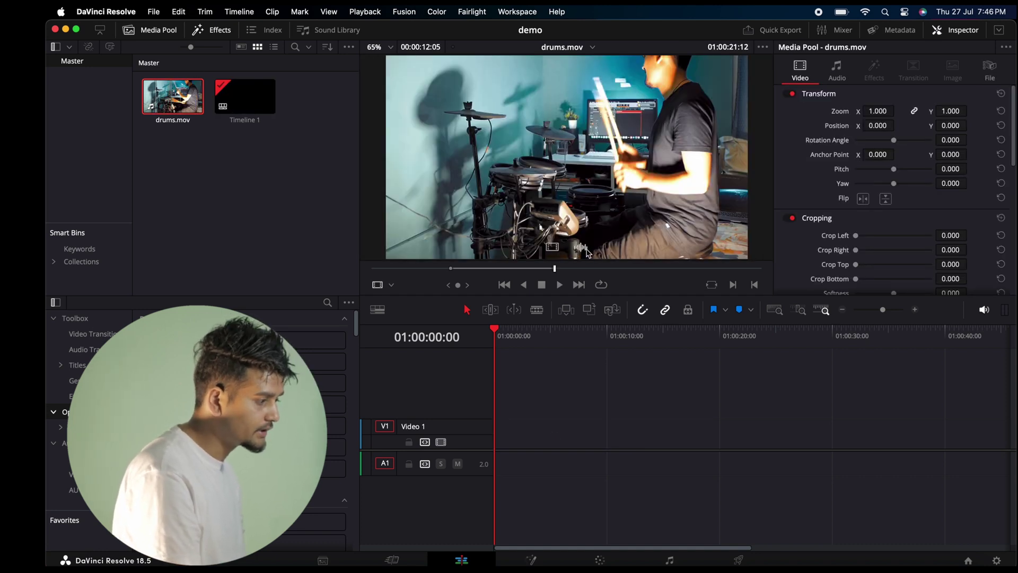
{"action": "left_click_drag", "start_coordinate": [587, 253], "coordinate": [557, 463]}
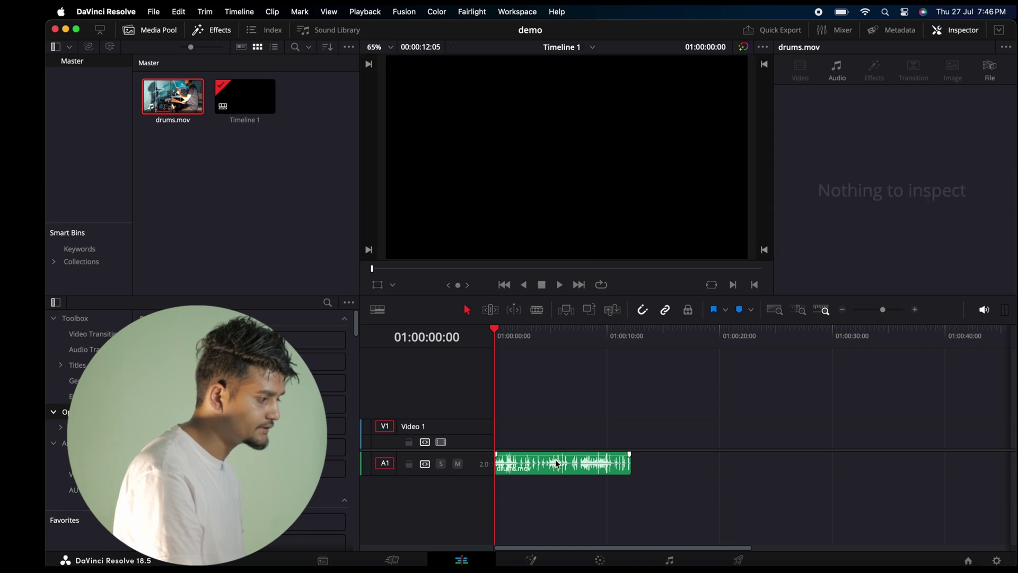
{"action": "key", "text": "BackSpace"}
{"action": "left_click_drag", "start_coordinate": [172, 98], "coordinate": [500, 426]}
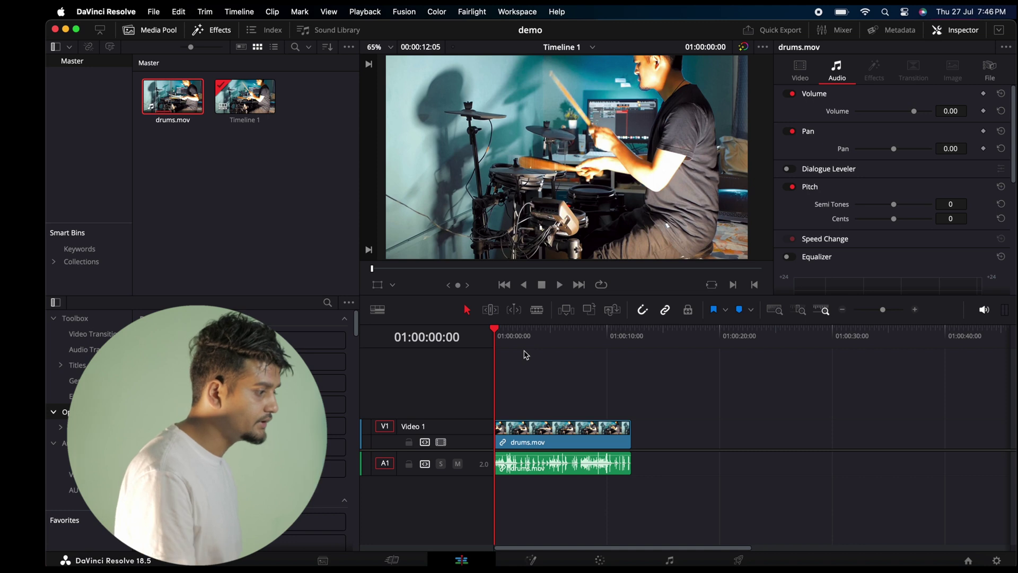
{"action": "left_click", "coordinate": [949, 33]}
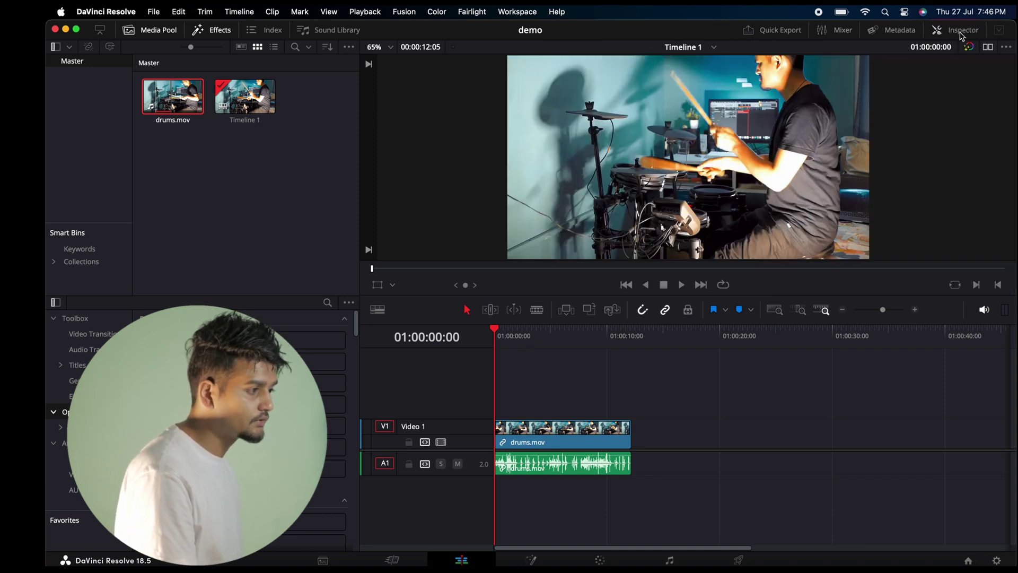
{"action": "left_click", "coordinate": [961, 33]}
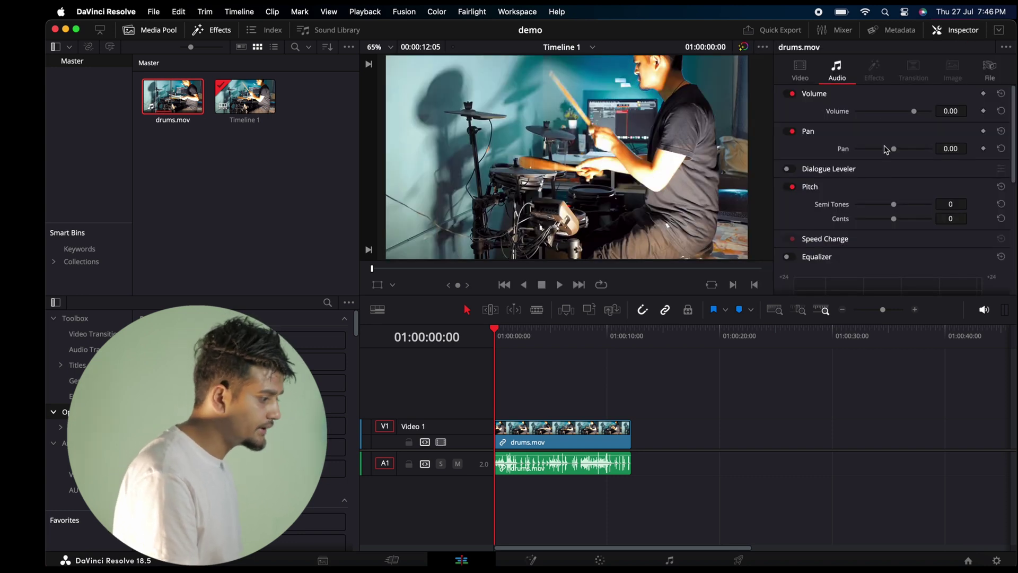
{"action": "left_click", "coordinate": [565, 441]}
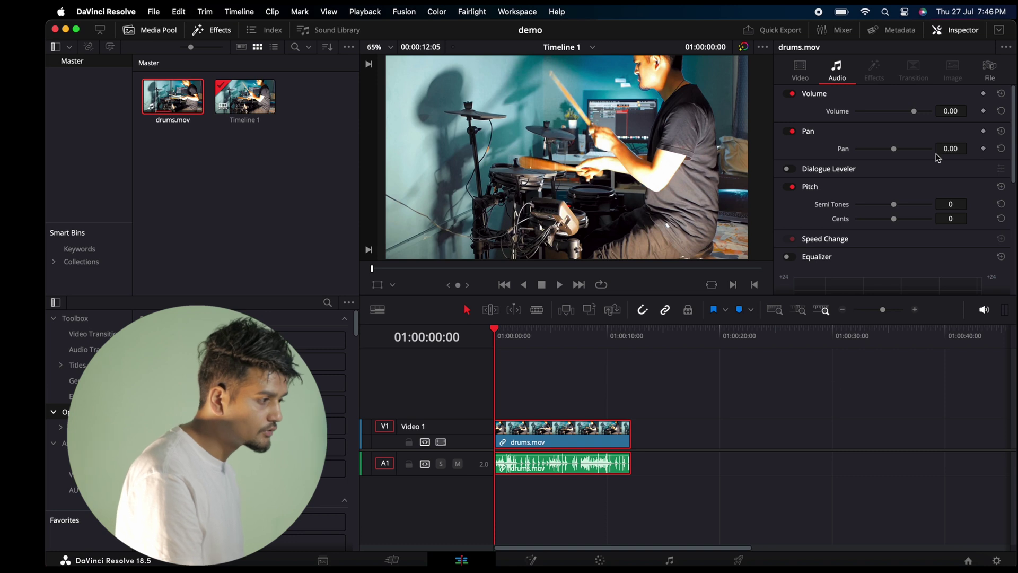
{"action": "scroll", "coordinate": [923, 155], "scroll_direction": "down", "scroll_amount": 3}
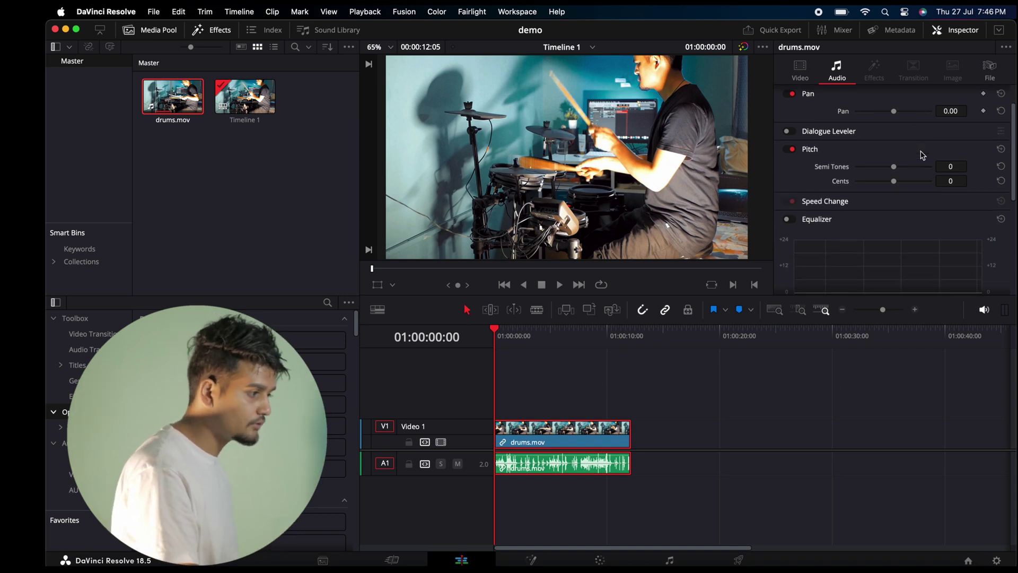
{"action": "left_click", "coordinate": [695, 447]}
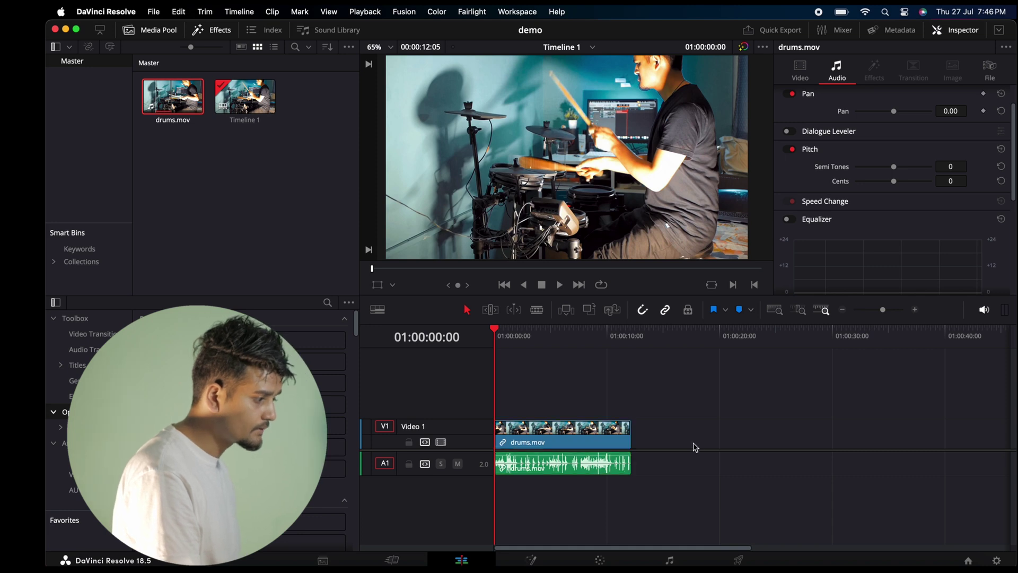
{"action": "left_click", "coordinate": [565, 446]}
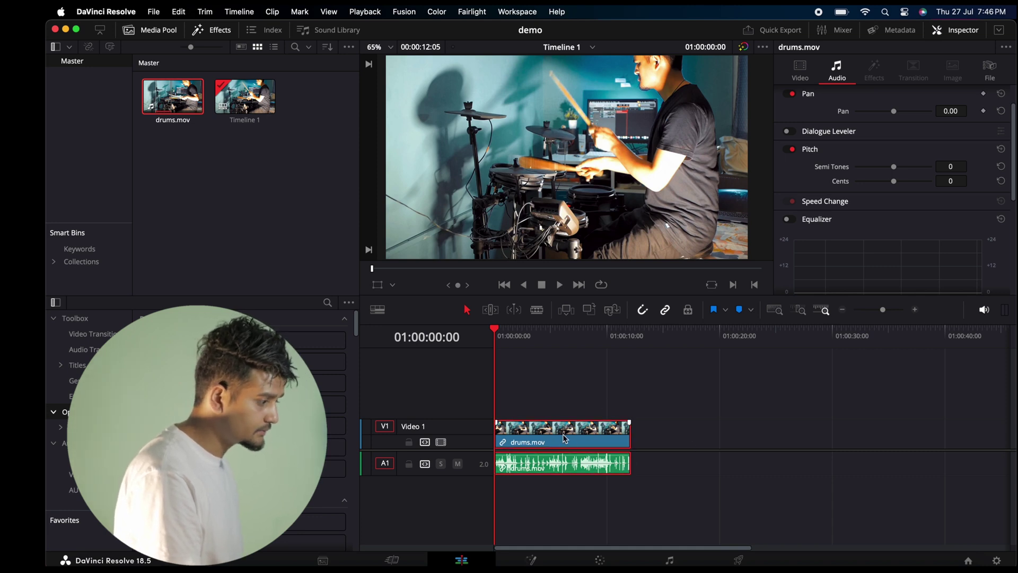
Step: Unlink drums.mov's video from its audio and set the V1 clip's Zoom to 0.700
{"action": "right_click", "coordinate": [565, 439]}
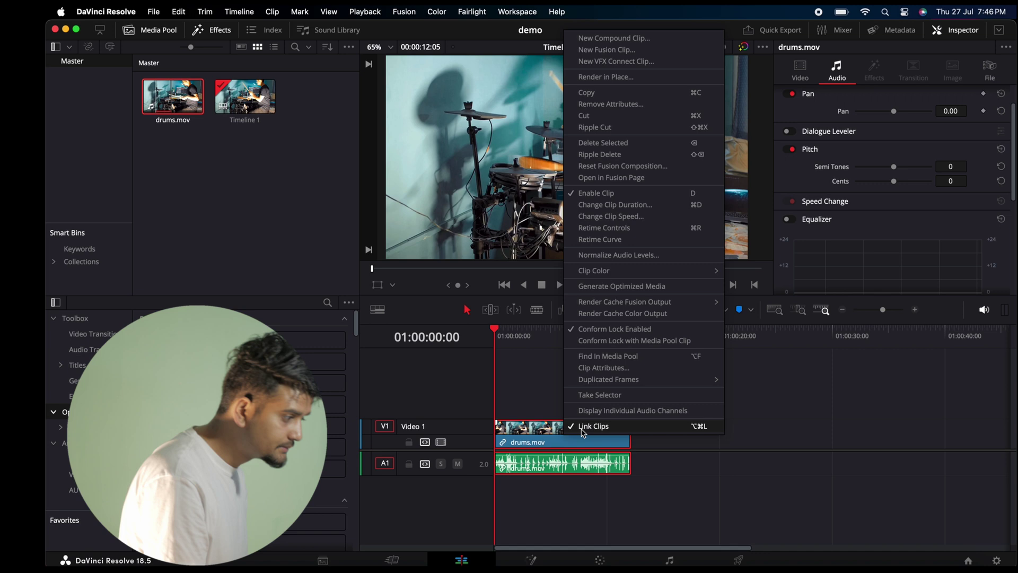
{"action": "left_click", "coordinate": [582, 426]}
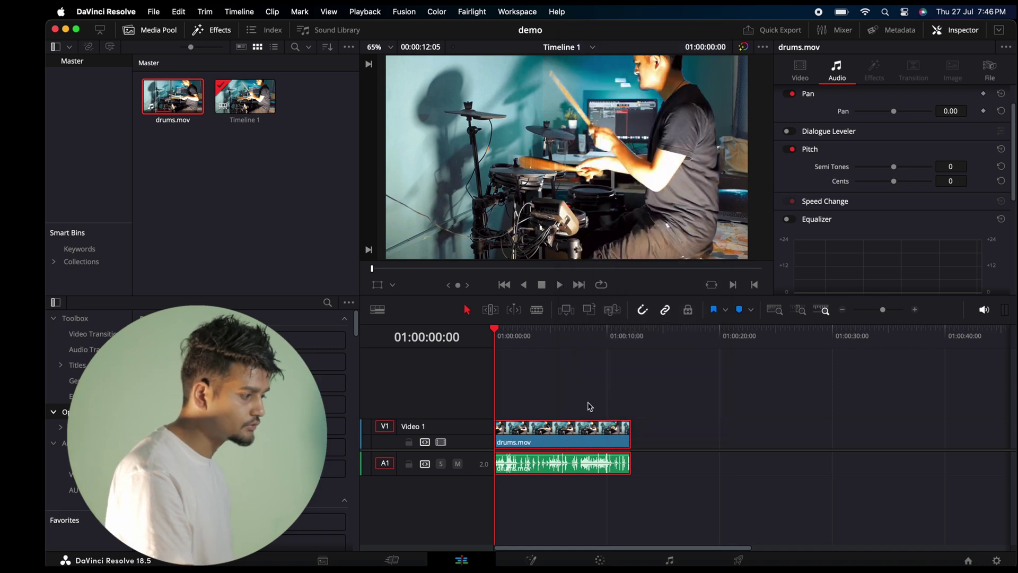
{"action": "left_click", "coordinate": [589, 405]}
{"action": "left_click", "coordinate": [554, 442]}
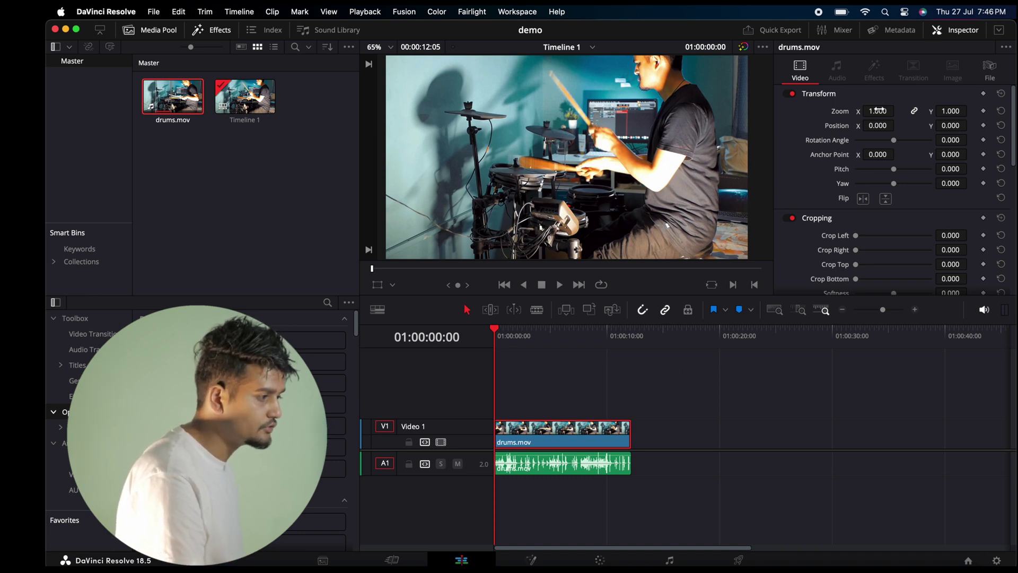
{"action": "left_click_drag", "start_coordinate": [877, 110], "coordinate": [898, 110]}
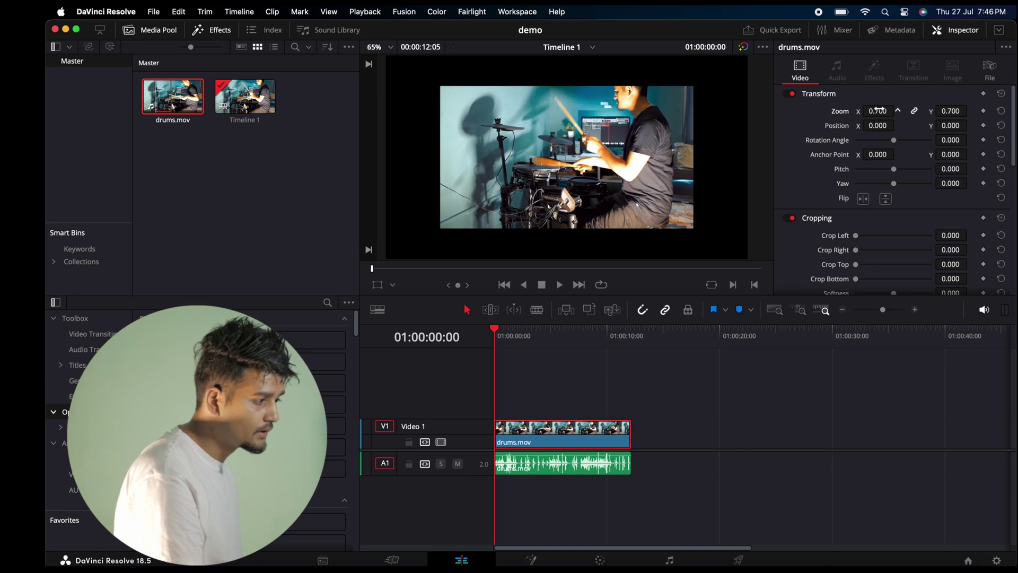
Step: Enable Dynamic Zoom on the drums.mov video and play it back to preview the zoom
{"action": "scroll", "coordinate": [853, 178], "scroll_direction": "down", "scroll_amount": 4}
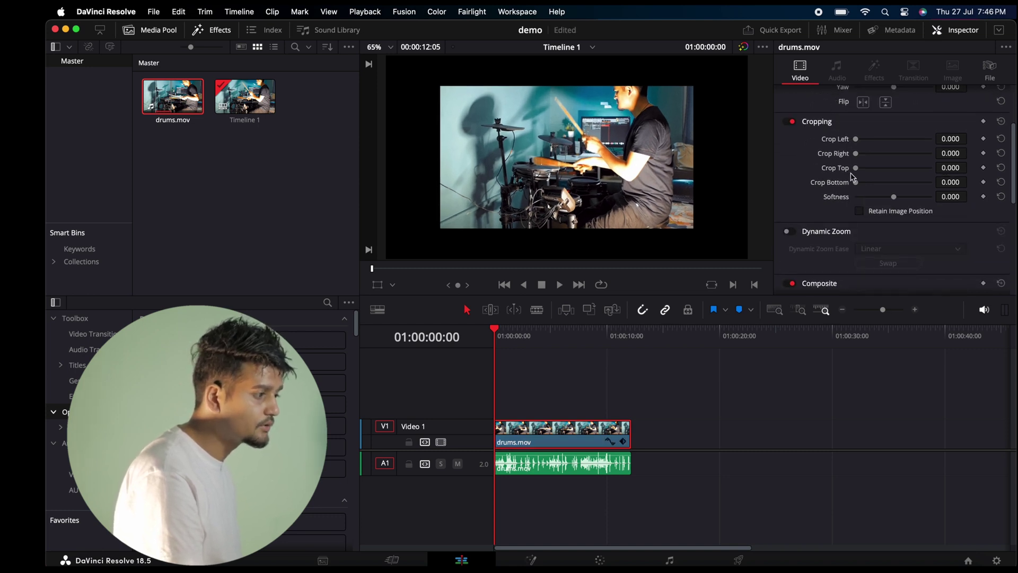
{"action": "scroll", "coordinate": [883, 163], "scroll_direction": "down", "scroll_amount": 4}
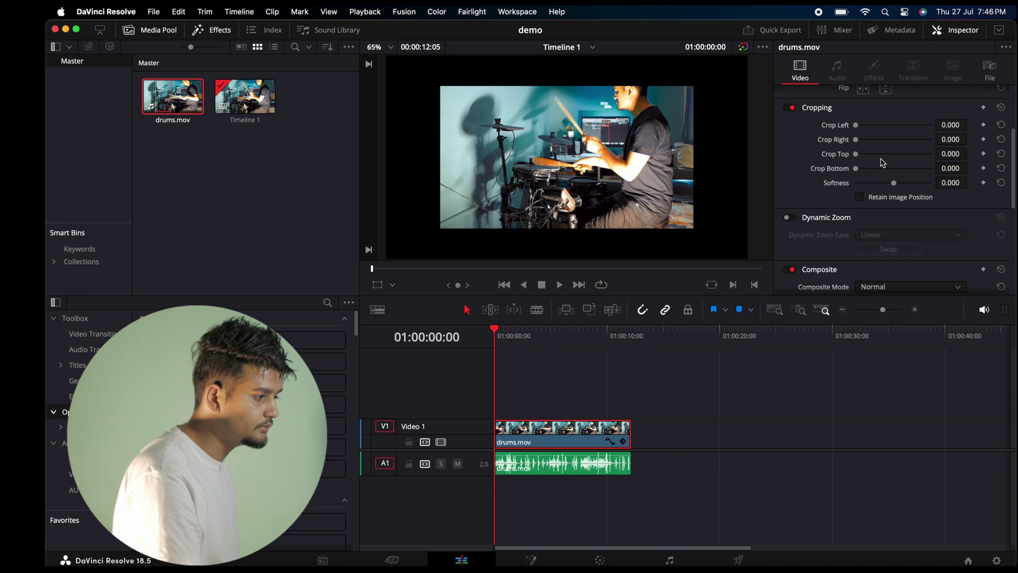
{"action": "left_click", "coordinate": [792, 128]}
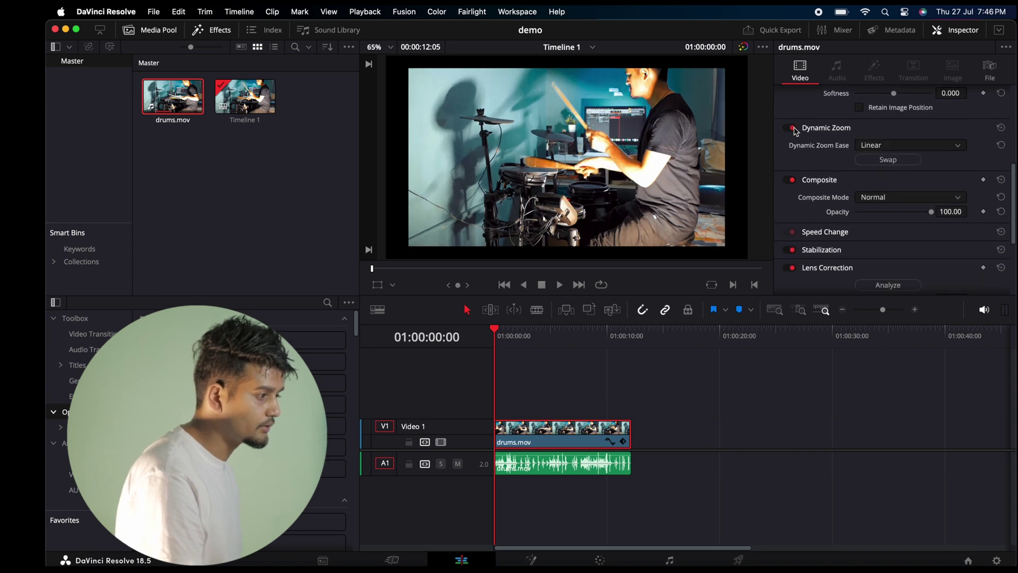
{"action": "key", "text": "space"}
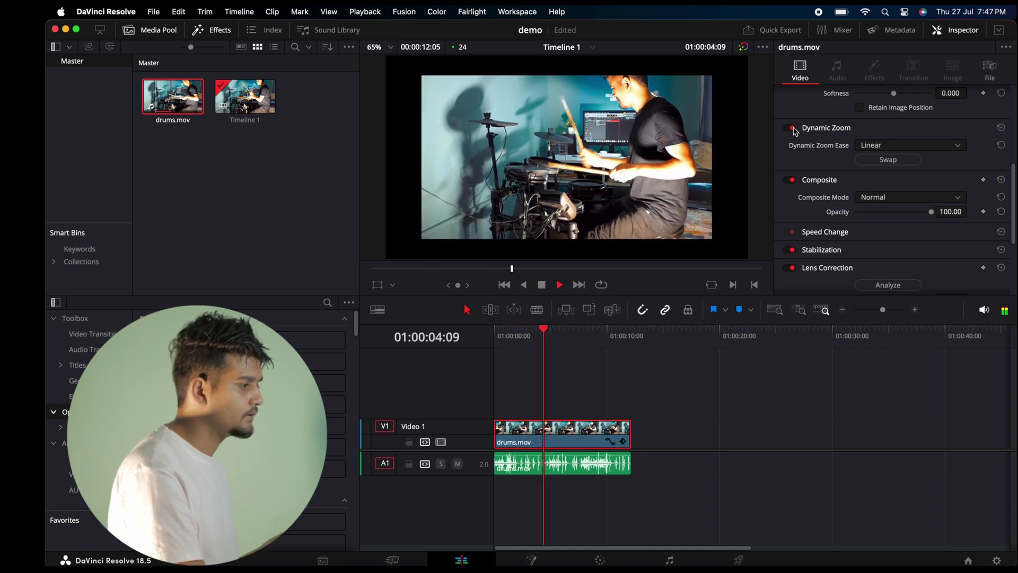
{"action": "key", "text": "space"}
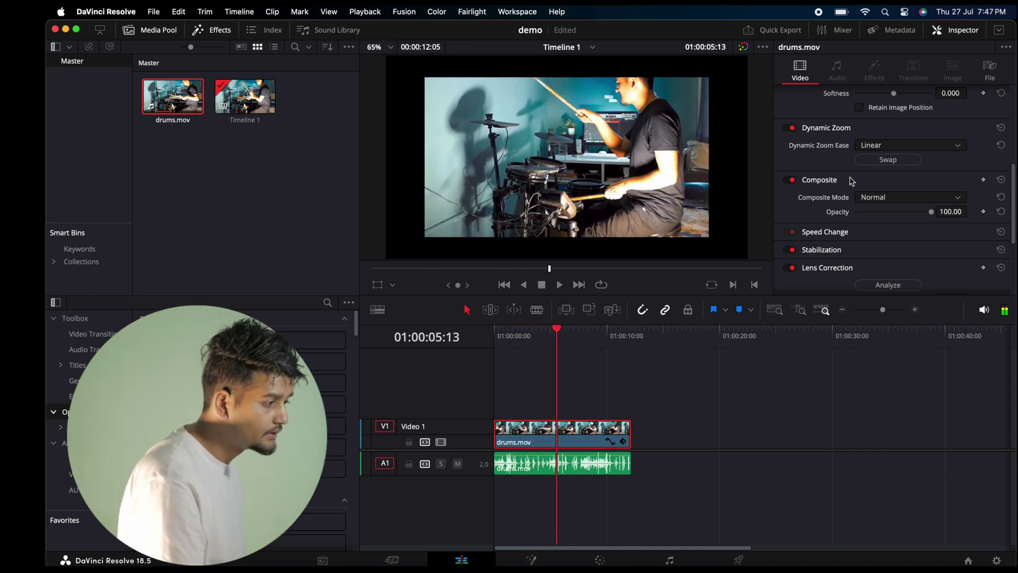
{"action": "scroll", "coordinate": [851, 181], "scroll_direction": "down", "scroll_amount": 4}
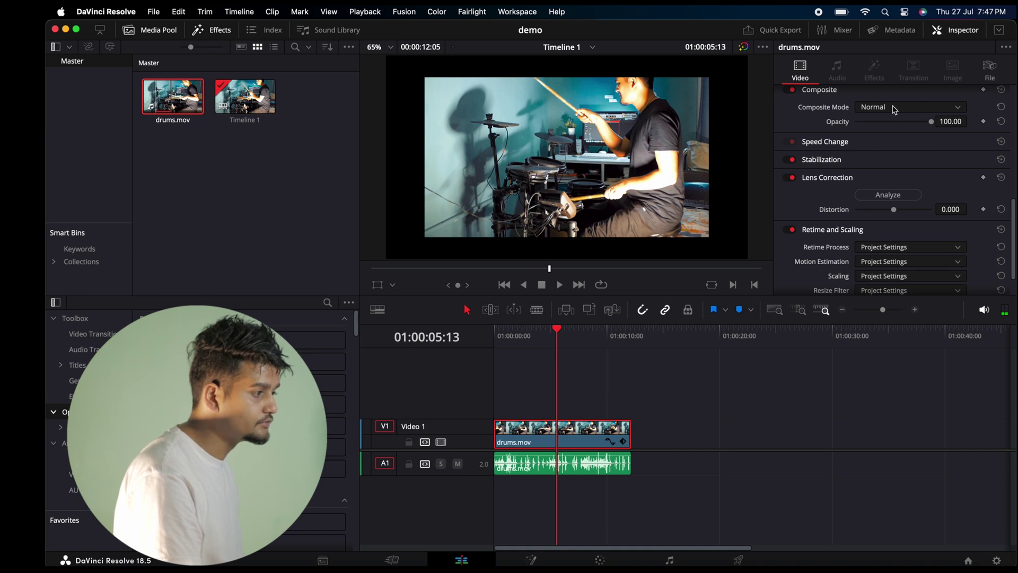
{"action": "left_click", "coordinate": [895, 109]}
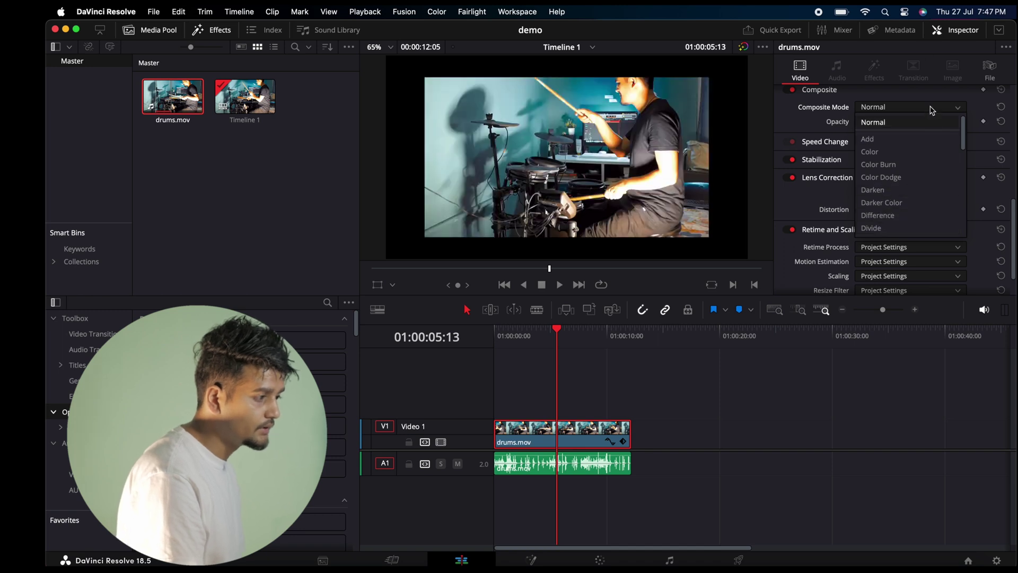
Step: Keep Normal composite mode and check the Stabilization settings, leaving Zoom at 0.700
{"action": "left_click", "coordinate": [932, 110]}
{"action": "left_click", "coordinate": [851, 161]}
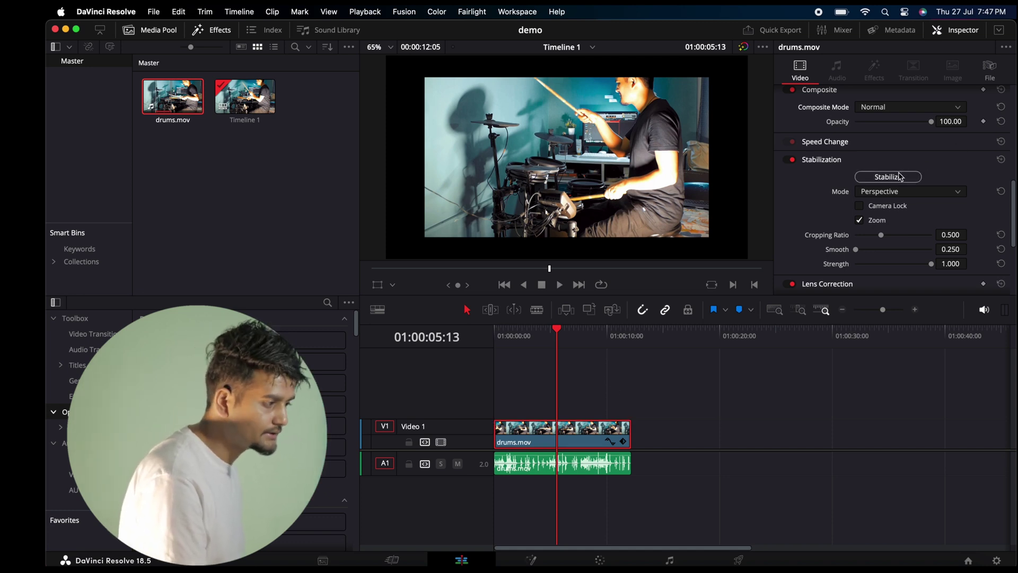
{"action": "left_click", "coordinate": [850, 162]}
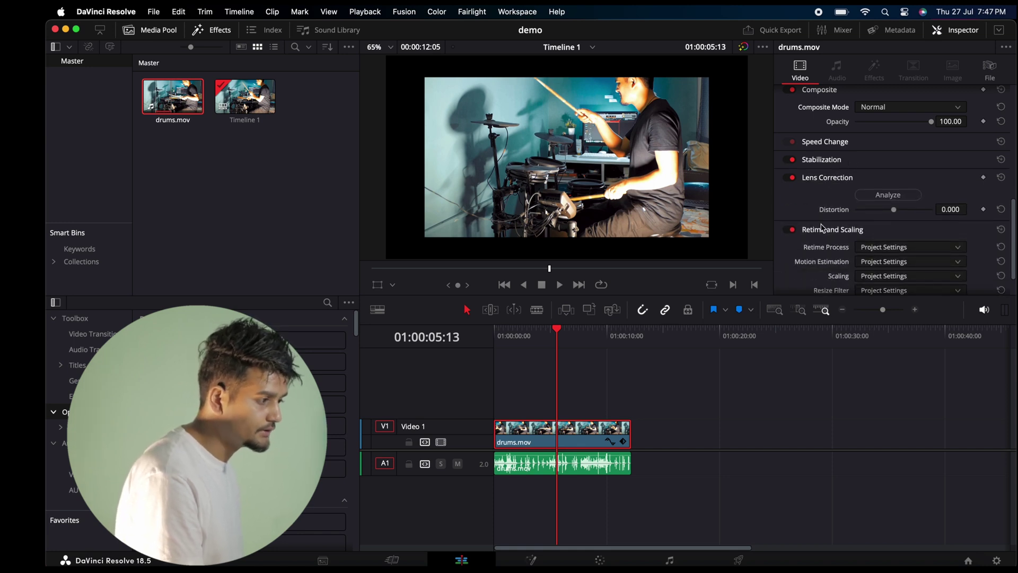
{"action": "scroll", "coordinate": [821, 228], "scroll_direction": "down", "scroll_amount": 3}
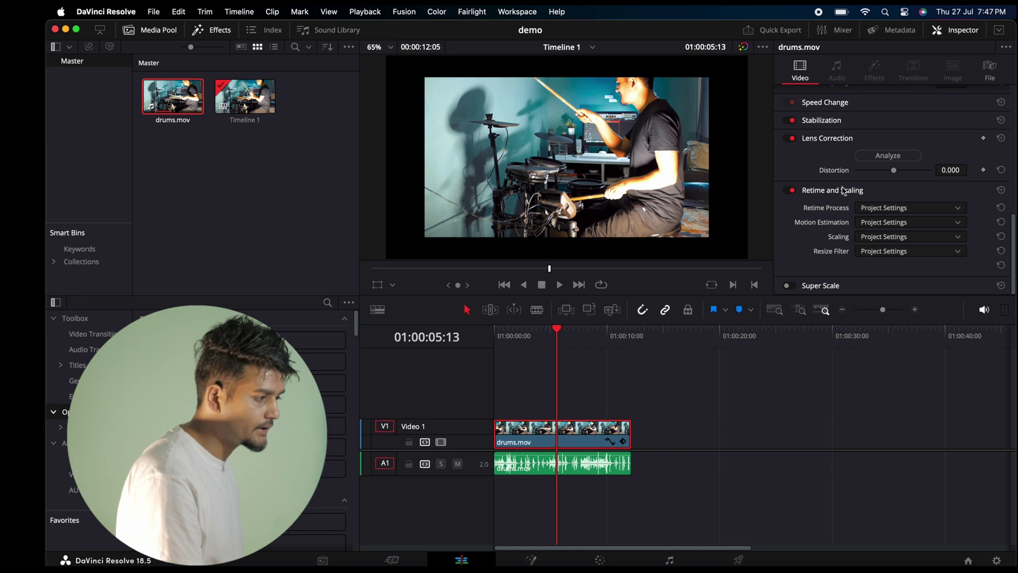
{"action": "scroll", "coordinate": [842, 192], "scroll_direction": "up", "scroll_amount": 10}
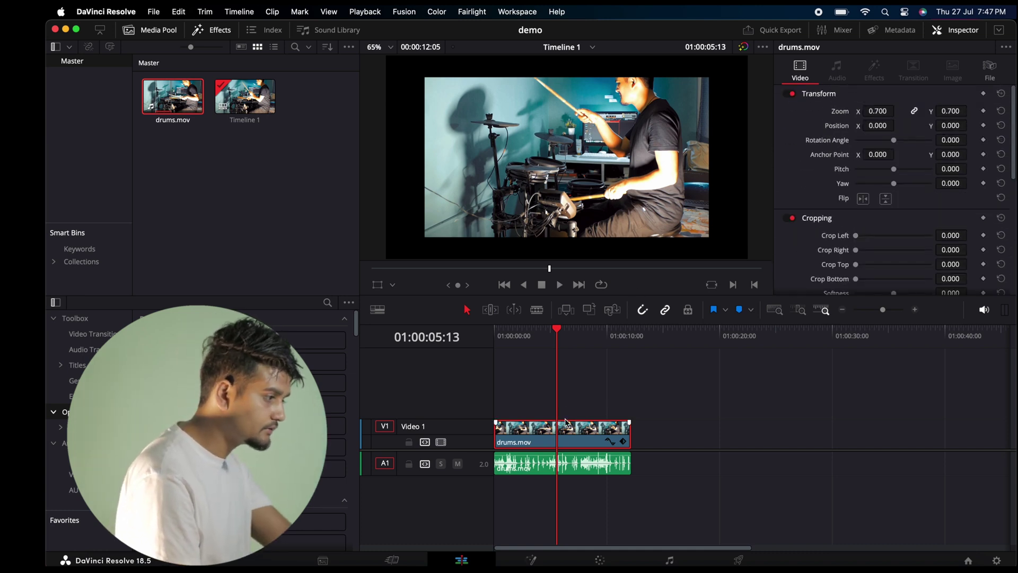
Step: Review the A1 audio clip in the Inspector, then enlarge the Video 1 track height
{"action": "left_click", "coordinate": [555, 465]}
{"action": "scroll", "coordinate": [840, 212], "scroll_direction": "up", "scroll_amount": 2}
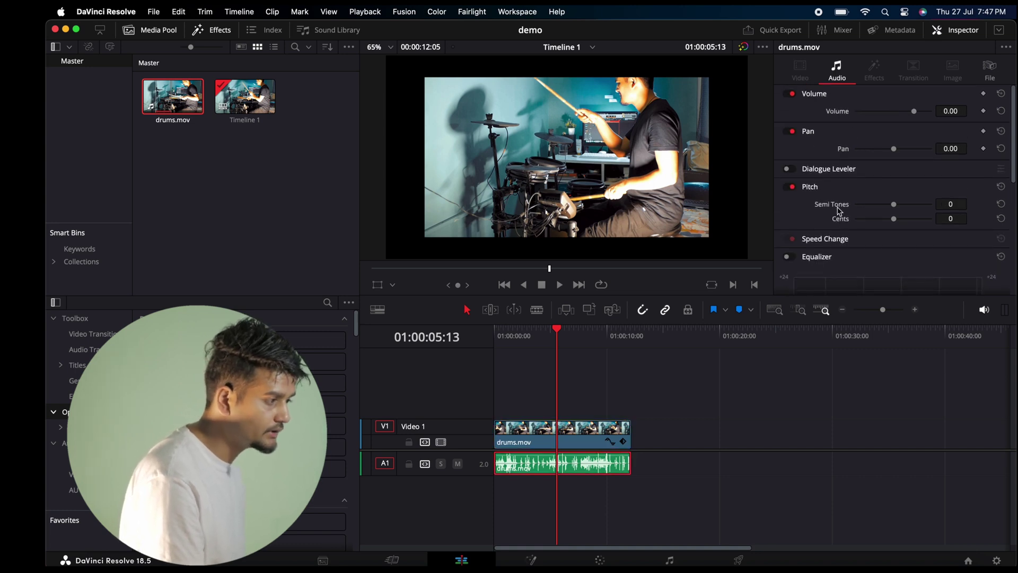
{"action": "scroll", "coordinate": [840, 212], "scroll_direction": "down", "scroll_amount": 5}
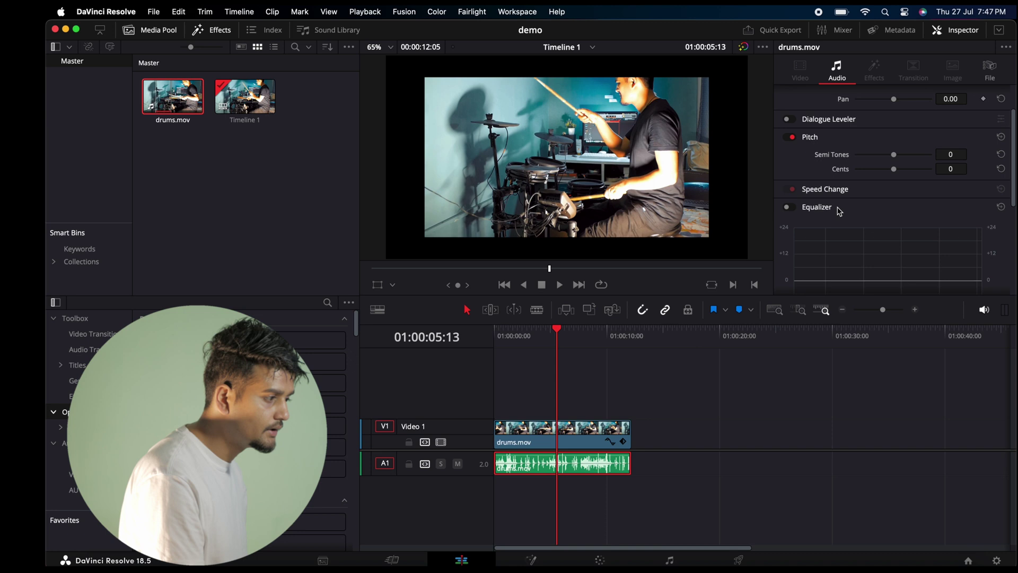
{"action": "scroll", "coordinate": [840, 211], "scroll_direction": "down", "scroll_amount": 6}
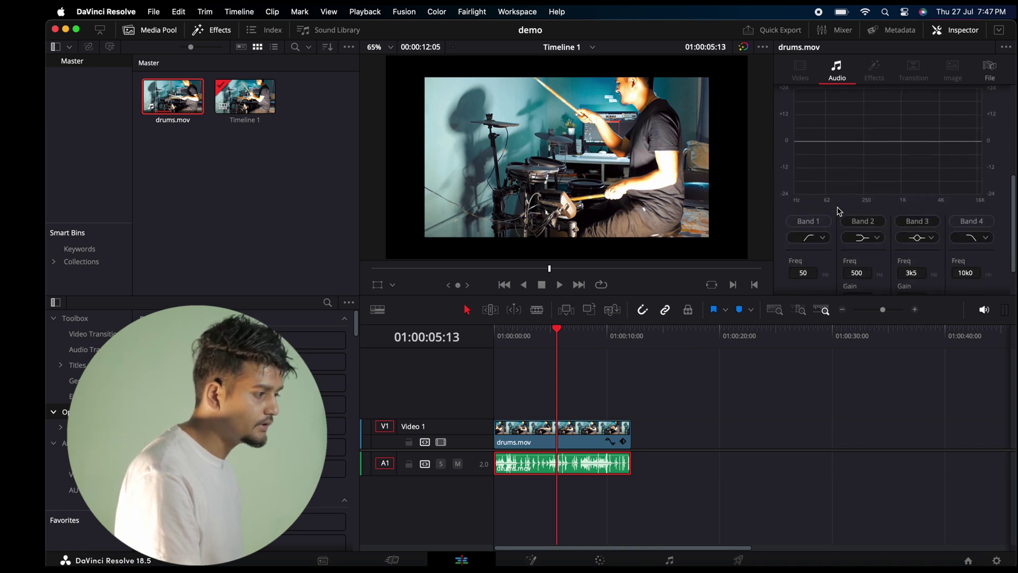
{"action": "scroll", "coordinate": [840, 212], "scroll_direction": "up", "scroll_amount": 10}
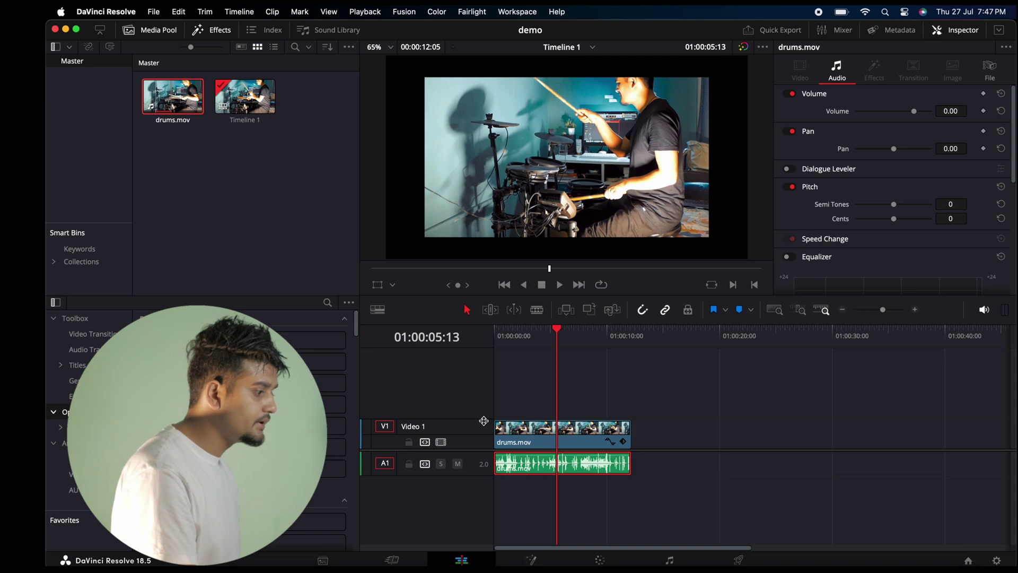
{"action": "left_click_drag", "start_coordinate": [483, 421], "coordinate": [493, 391]}
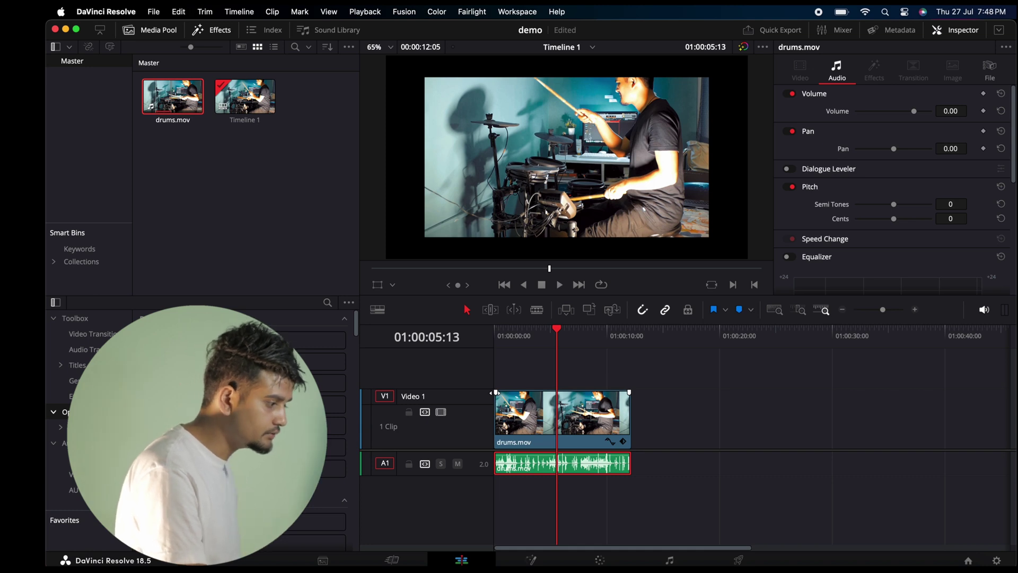
Step: Play the timeline from the start to review the drums.mov clip
{"action": "left_click", "coordinate": [492, 393]}
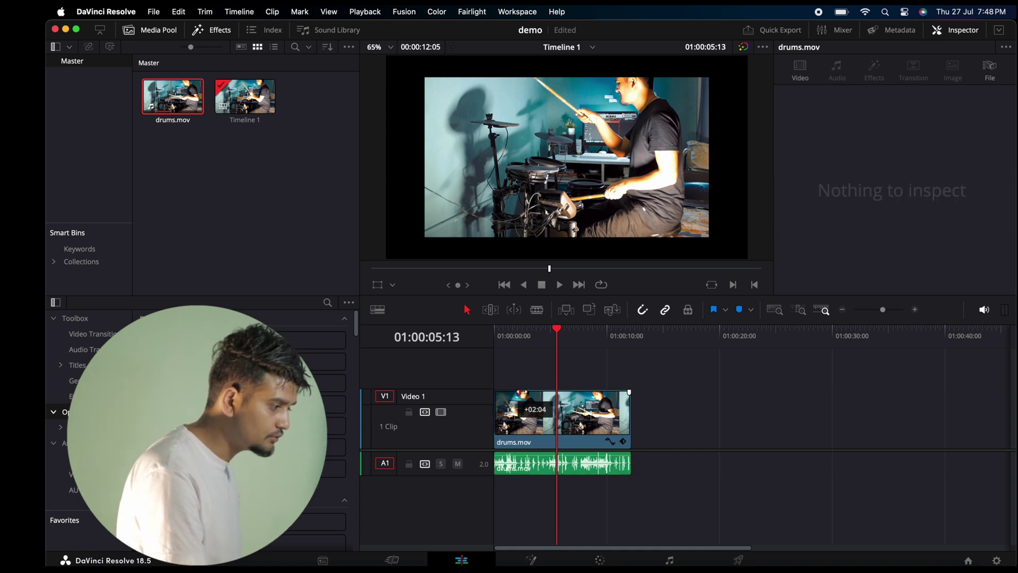
{"action": "left_click", "coordinate": [496, 333]}
{"action": "key", "text": "space"}
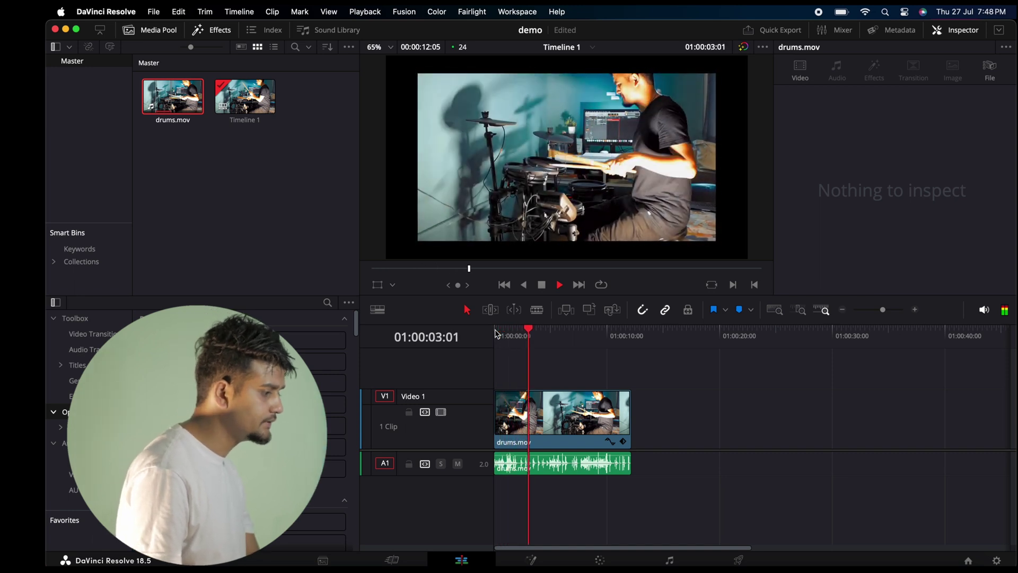
{"action": "key", "text": "space"}
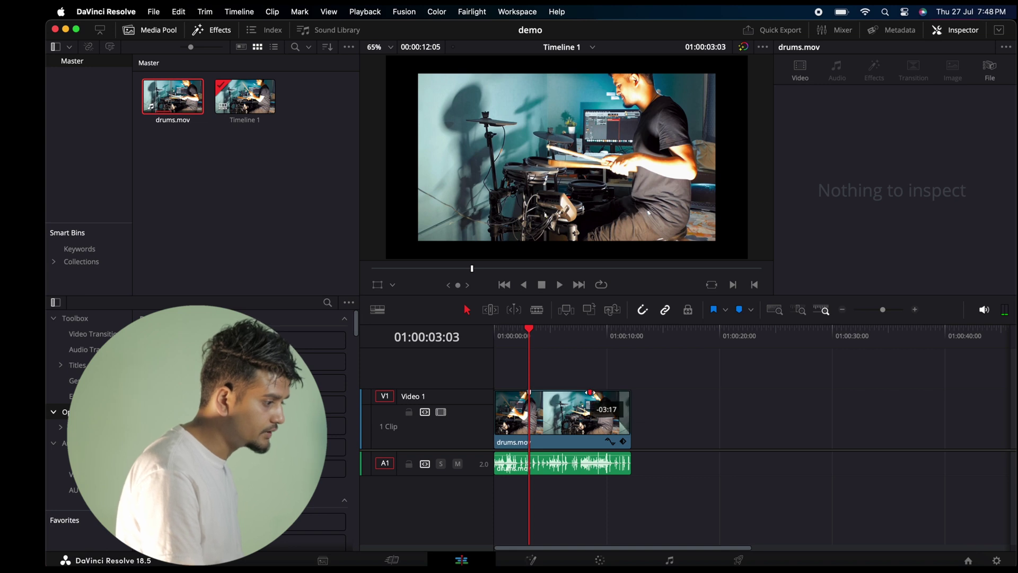
Step: Delete the drums.mov audio from A1 and replay the video silently from the start
{"action": "left_click", "coordinate": [565, 469]}
{"action": "key", "text": "BackSpace"}
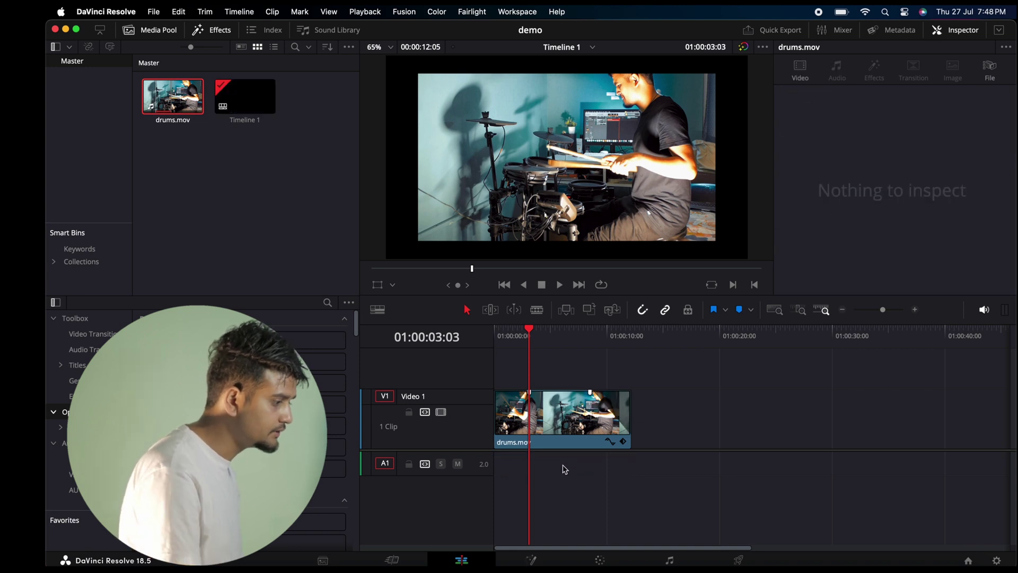
{"action": "key", "text": "Home"}
{"action": "key", "text": "space"}
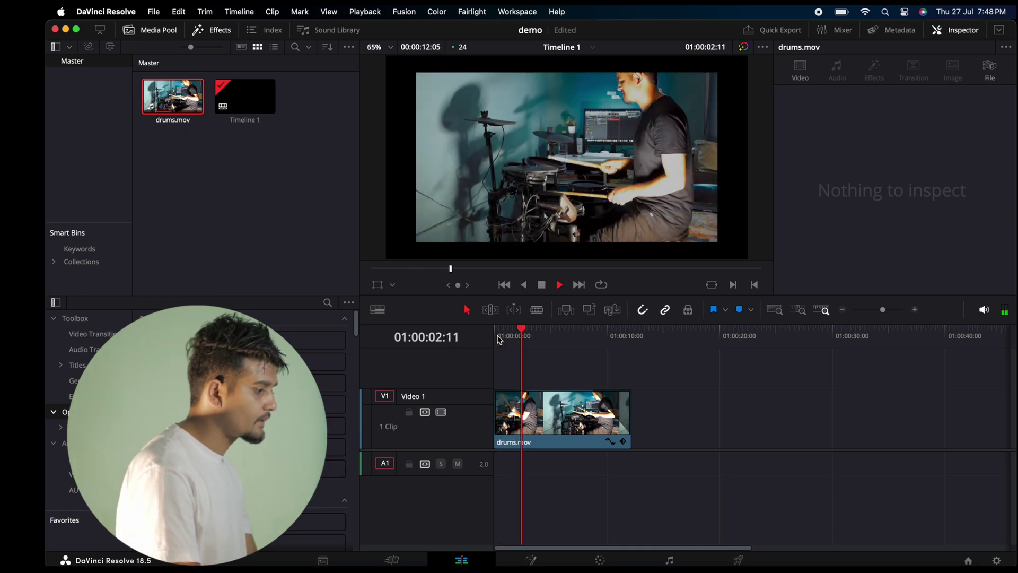
{"action": "left_click", "coordinate": [584, 337]}
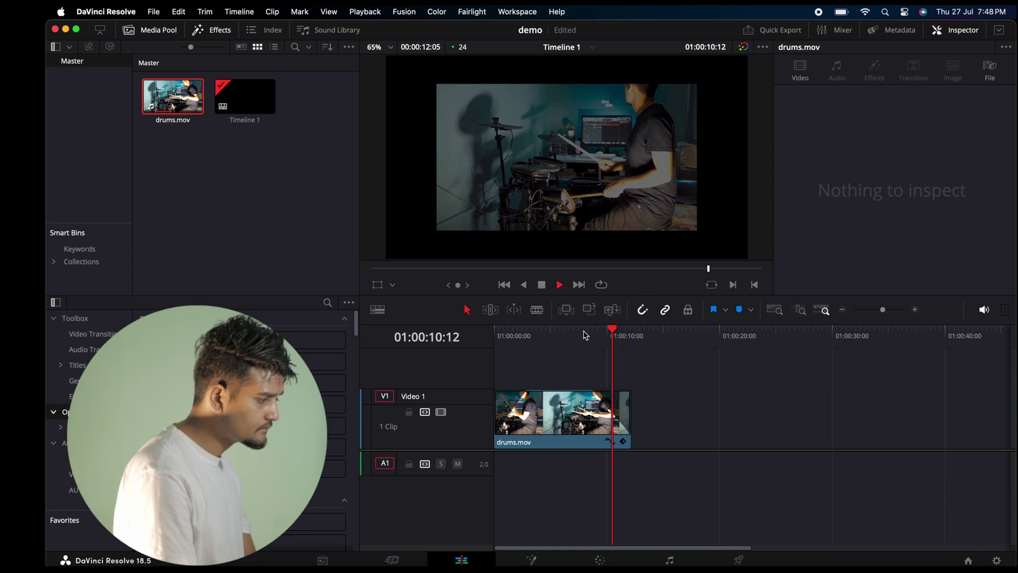
{"action": "key", "text": "space"}
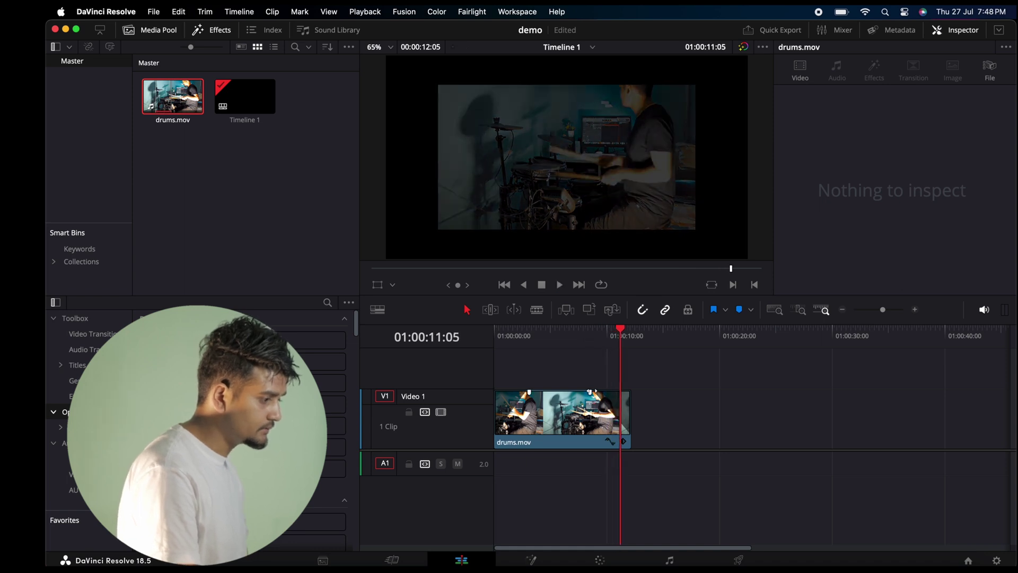
Step: Extend drums.mov to its full ~36-second length and play it from near the start
{"action": "left_click_drag", "start_coordinate": [589, 393], "coordinate": [907, 407]}
{"action": "left_click", "coordinate": [517, 337]}
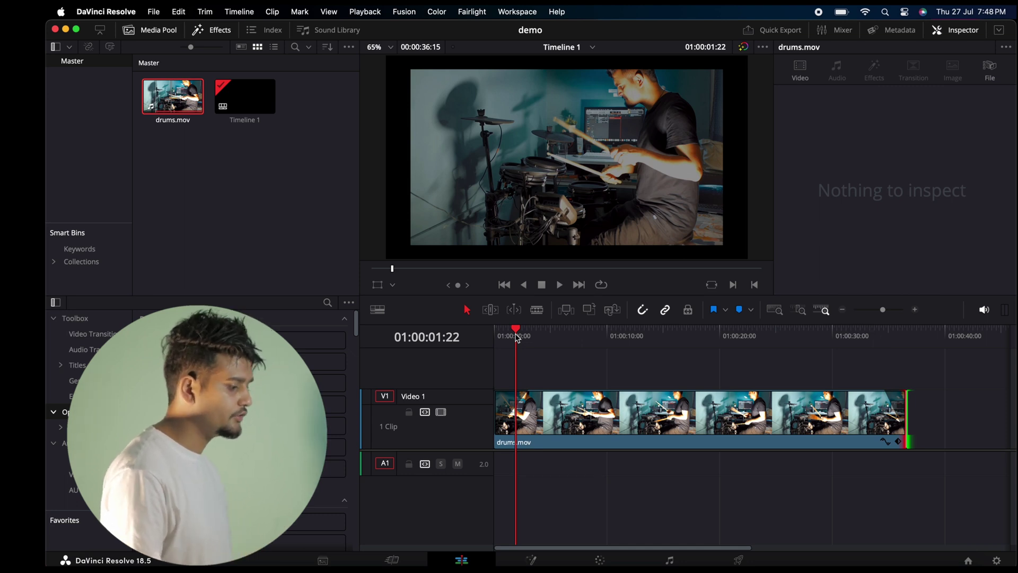
{"action": "key", "text": "space"}
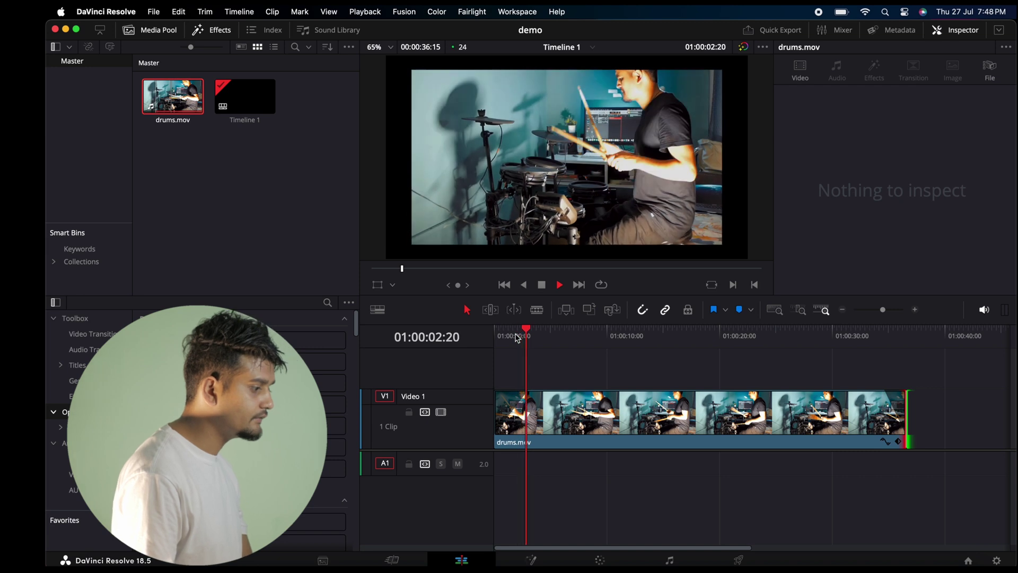
{"action": "key", "text": "space"}
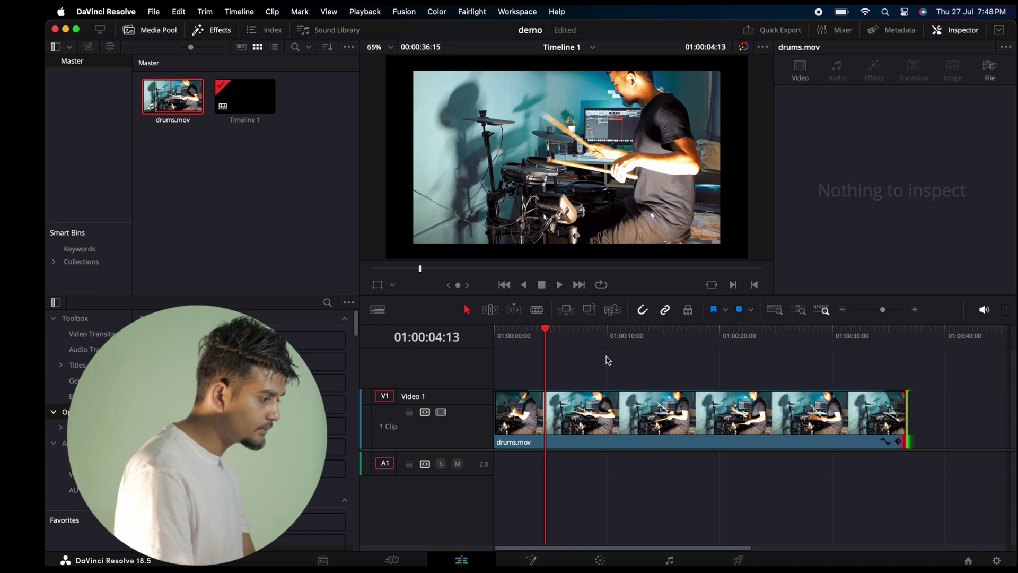
Step: With the Blade tool, play to a cut point and split drums.mov at the playhead
{"action": "key", "text": "b"}
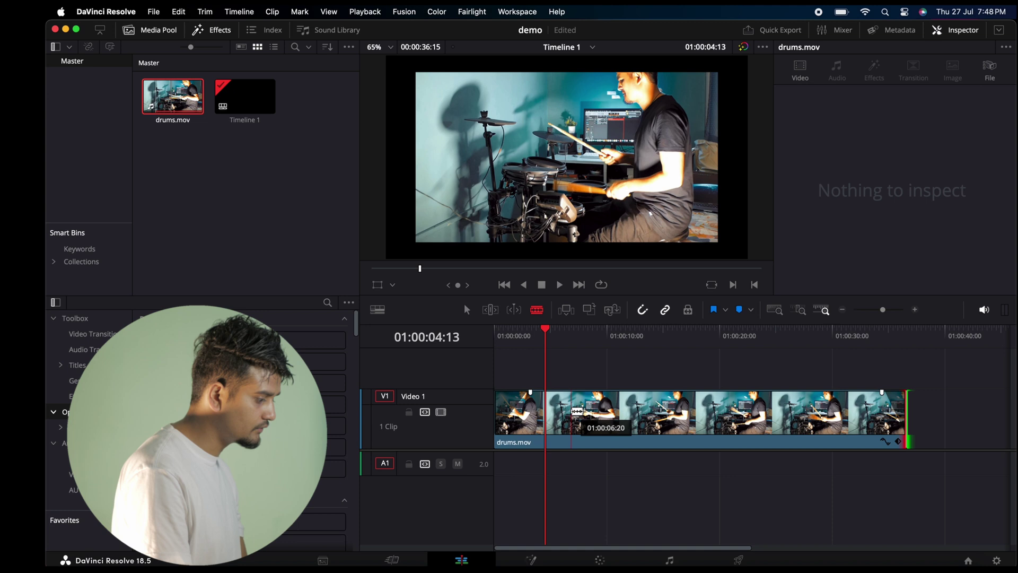
{"action": "key", "text": "a"}
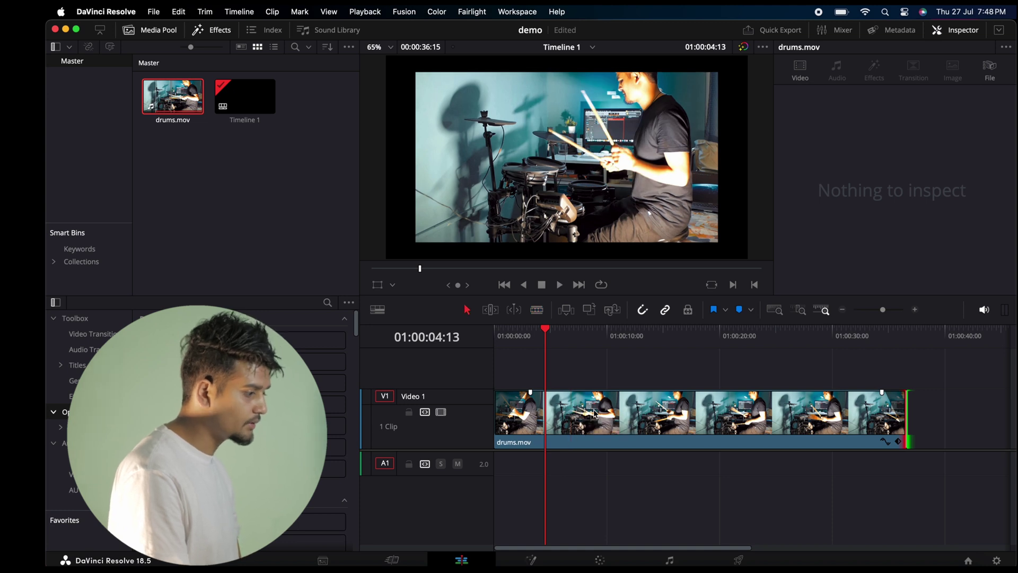
{"action": "key", "text": "b"}
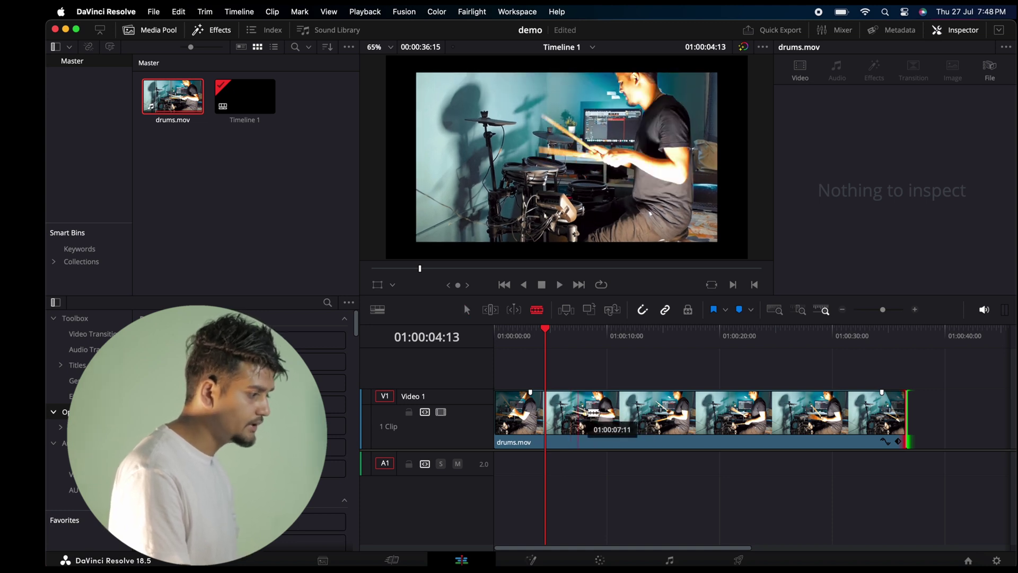
{"action": "key", "text": "space"}
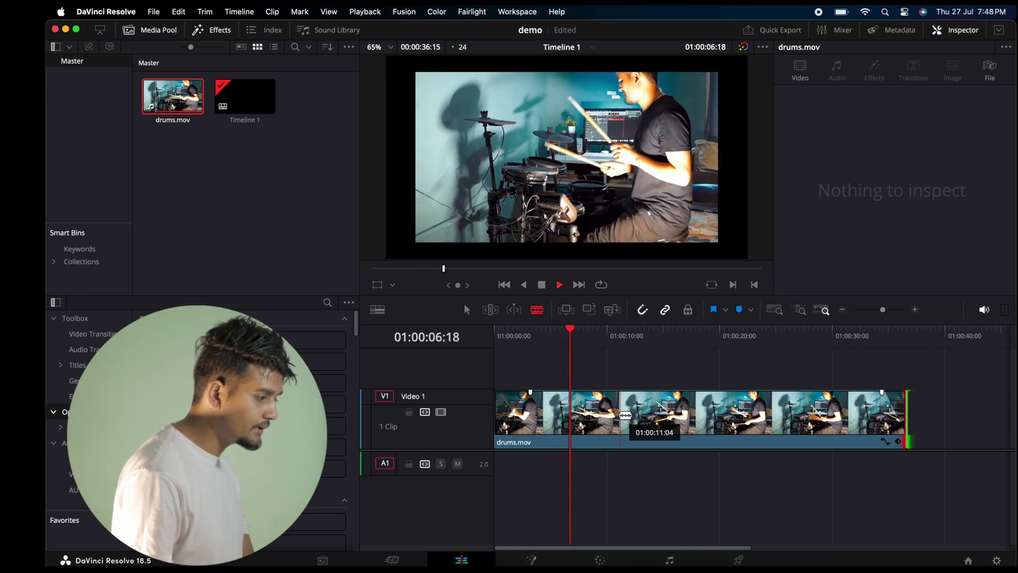
{"action": "key", "text": "space"}
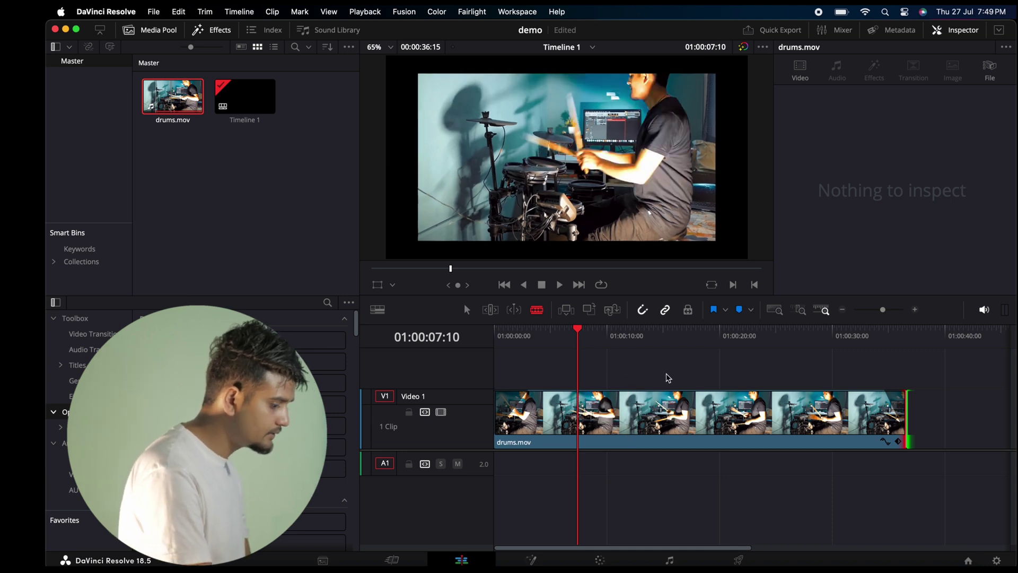
{"action": "key", "text": "super+b"}
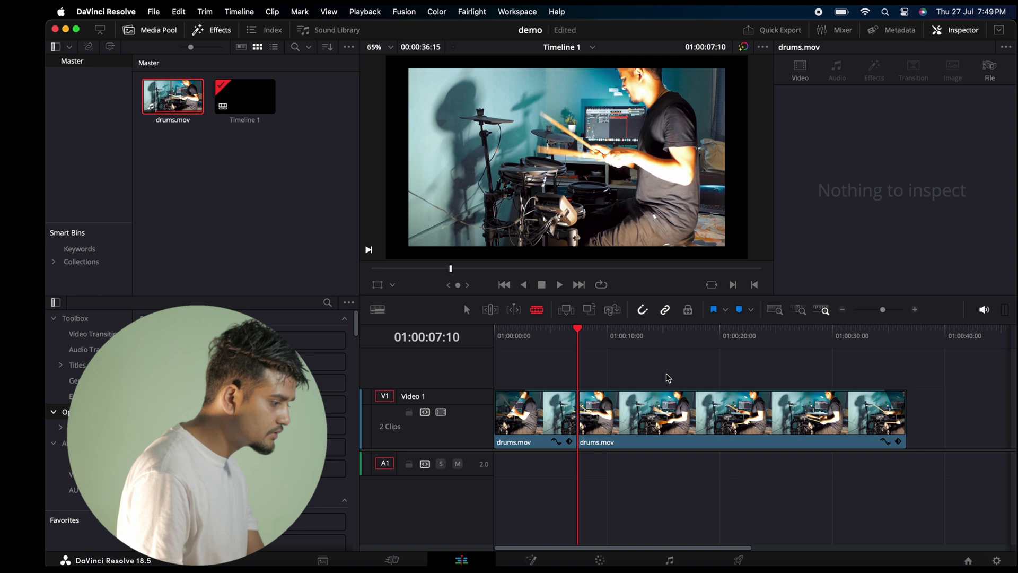
Step: Blade the V1 footage at five more points into seven clips, then return to Selection
{"action": "key", "text": "space"}
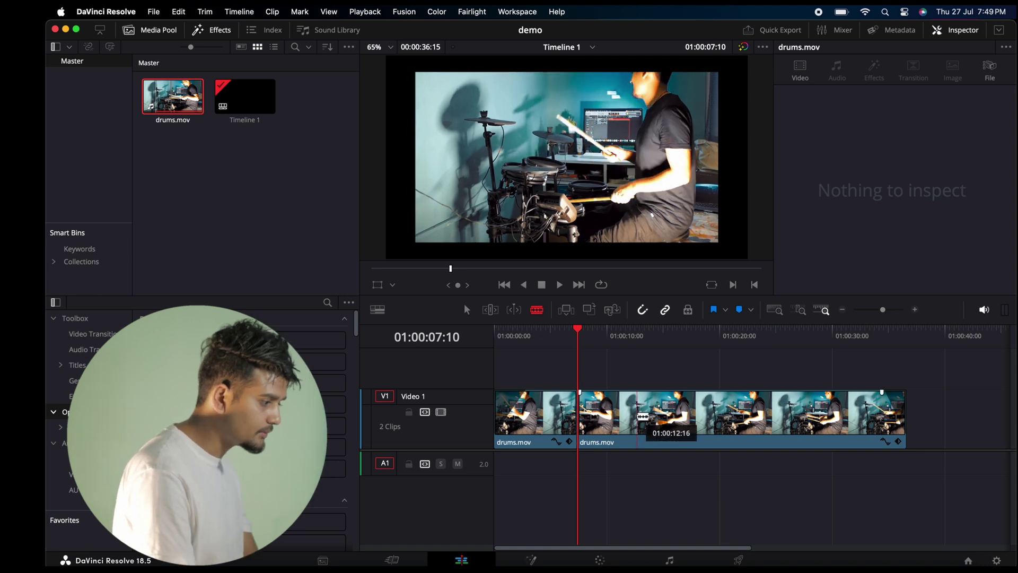
{"action": "key", "text": "space"}
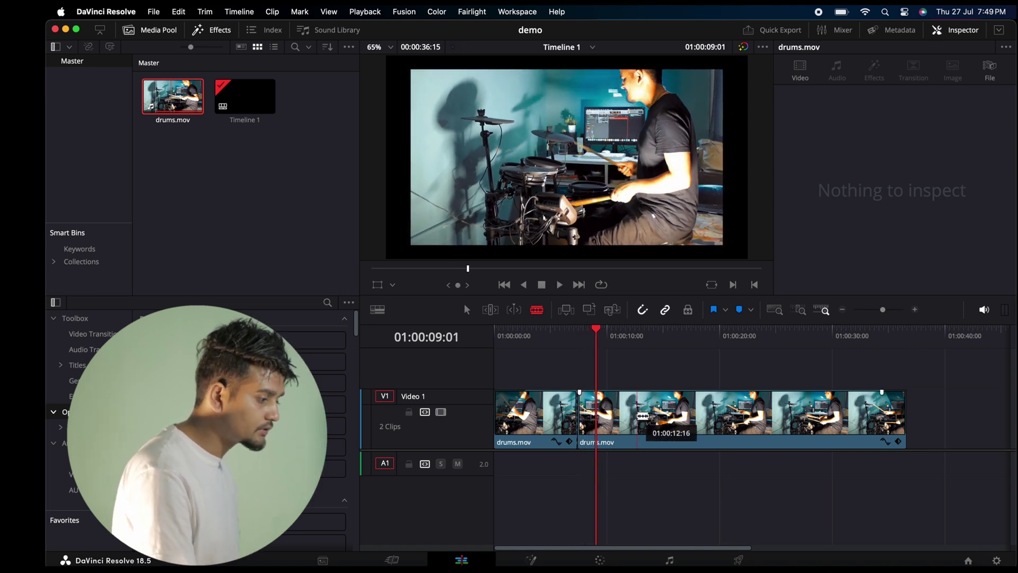
{"action": "left_click", "coordinate": [637, 415]}
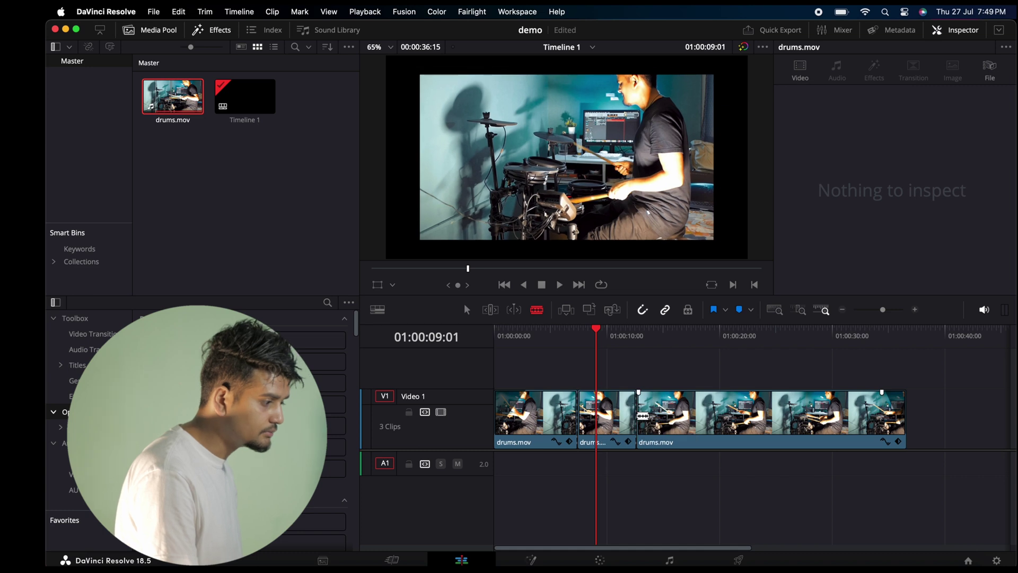
{"action": "left_click", "coordinate": [715, 416]}
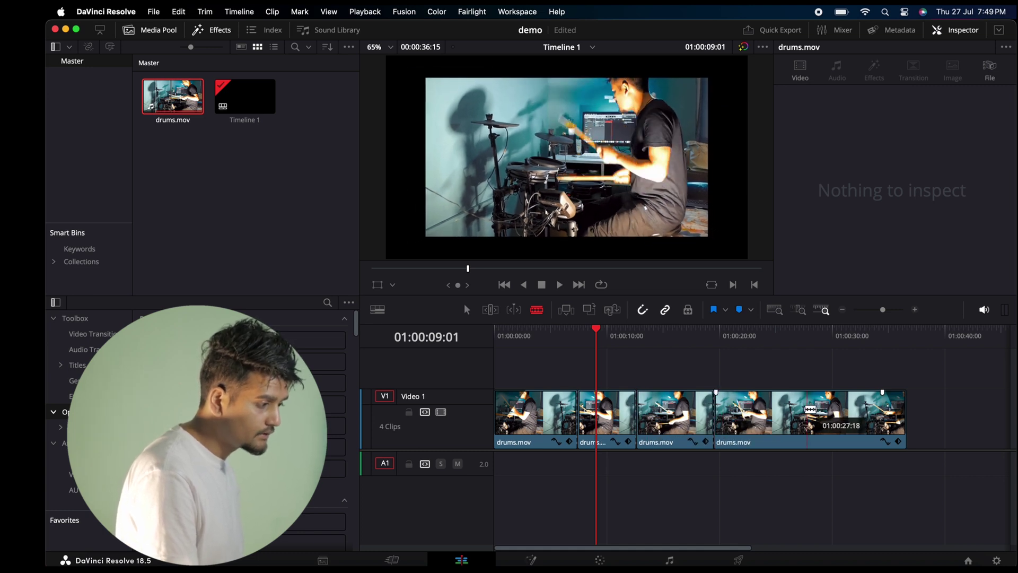
{"action": "left_click", "coordinate": [770, 416]}
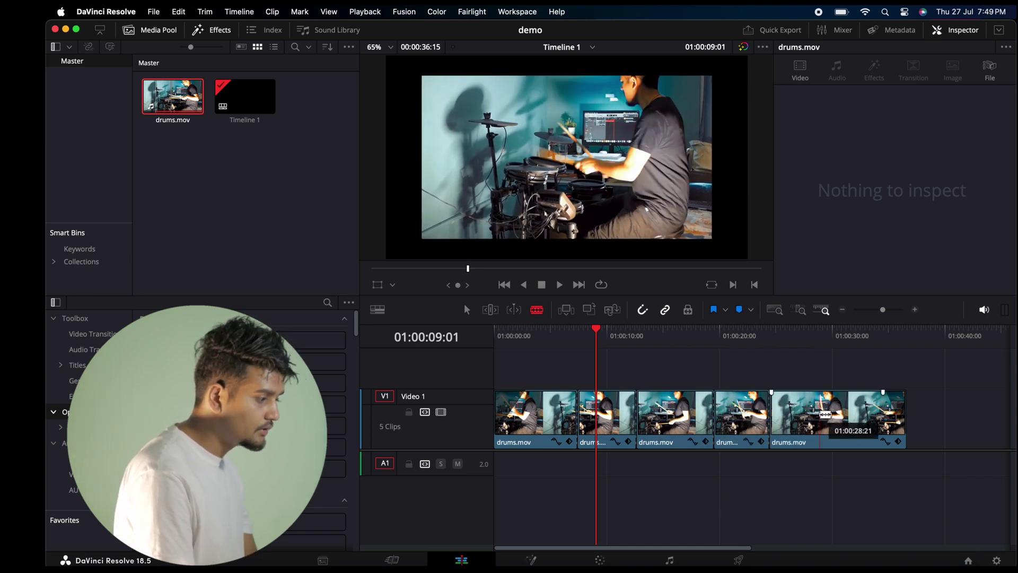
{"action": "key", "text": "space"}
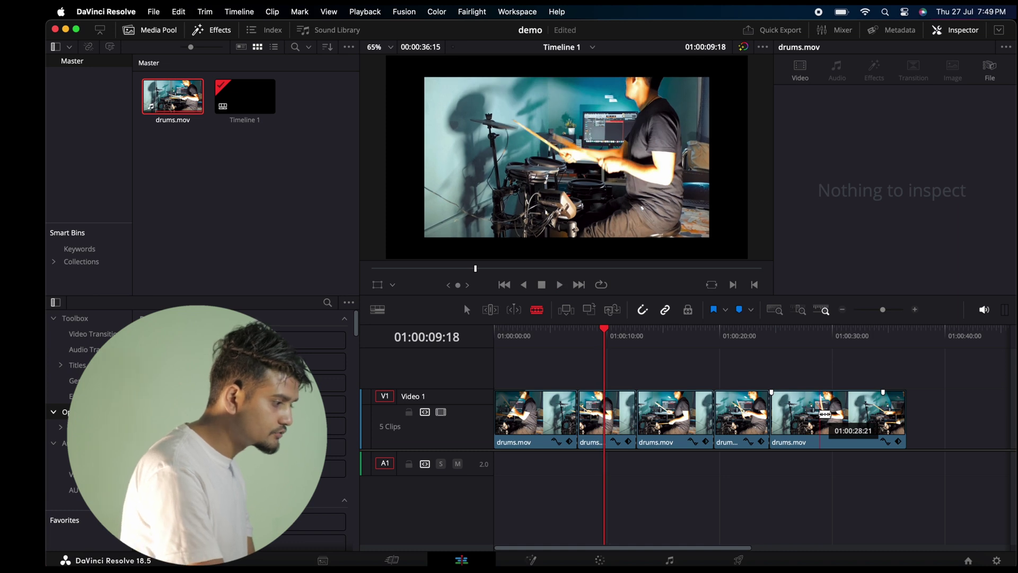
{"action": "left_click", "coordinate": [819, 414]}
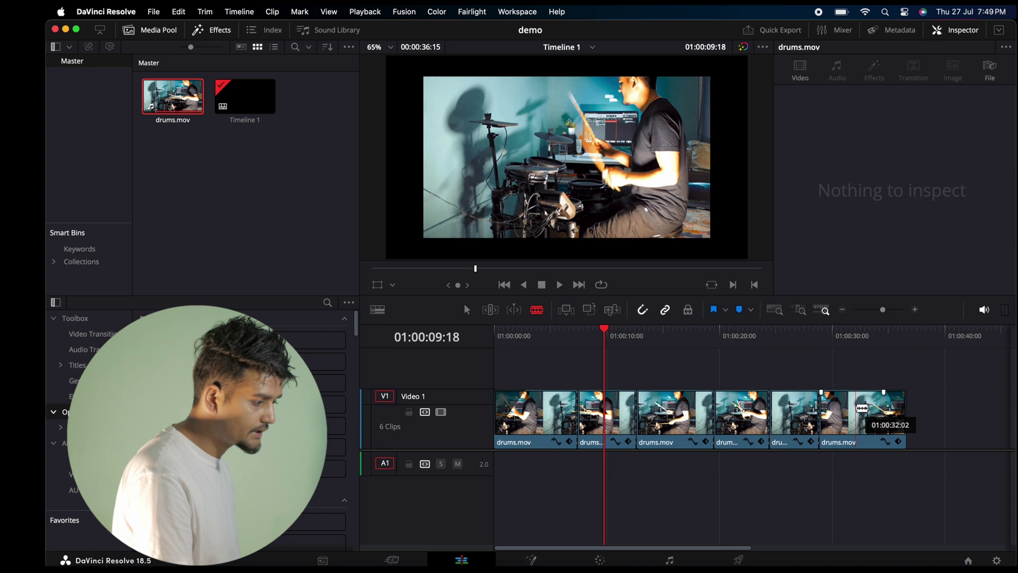
{"action": "left_click", "coordinate": [855, 414]}
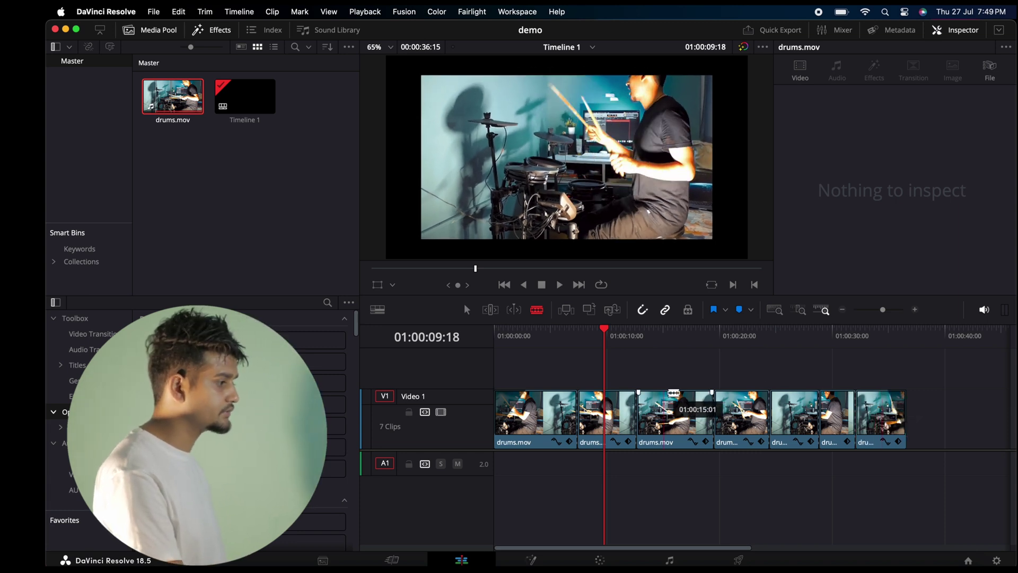
{"action": "left_click", "coordinate": [557, 333]}
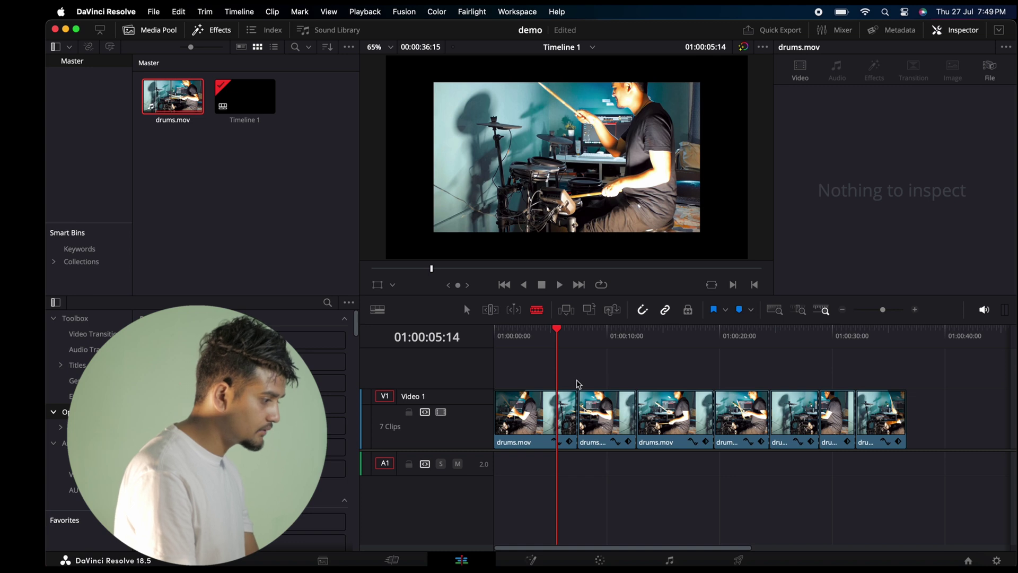
{"action": "key", "text": "a"}
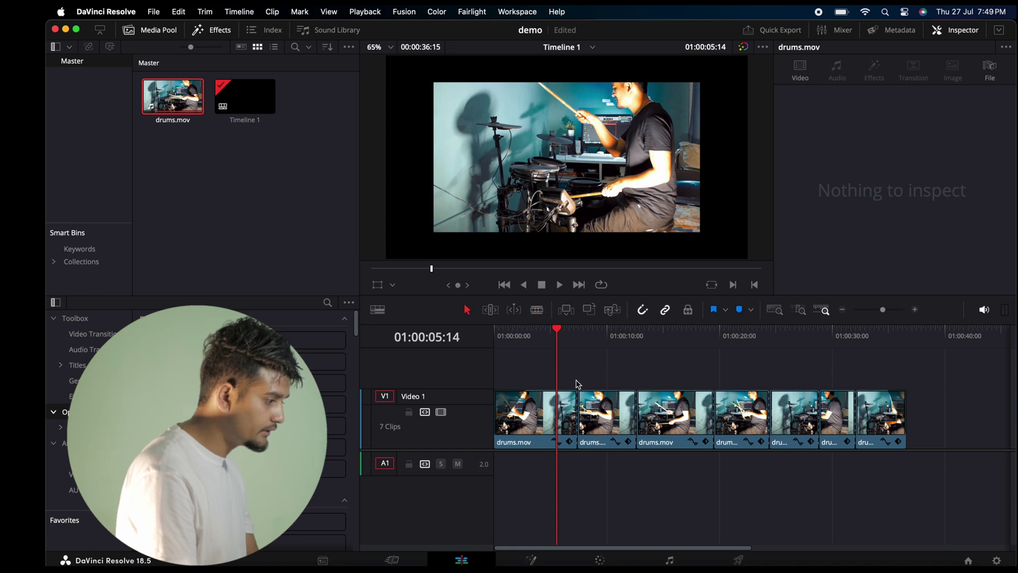
Step: Keyframe the second clip's Zoom at 0.700, then raise it to 1.260 later, saving the project
{"action": "left_click", "coordinate": [619, 419]}
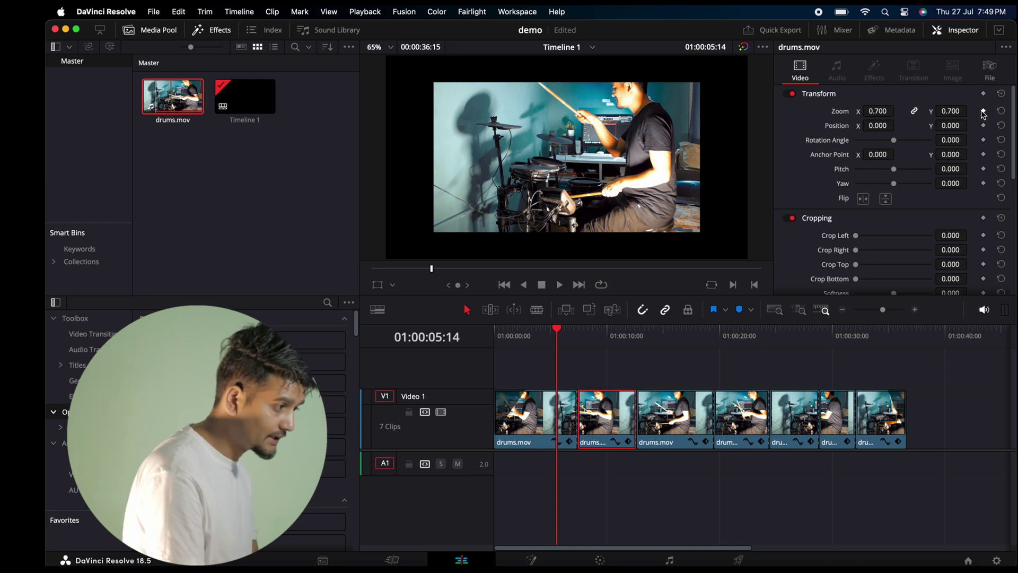
{"action": "key", "text": "space"}
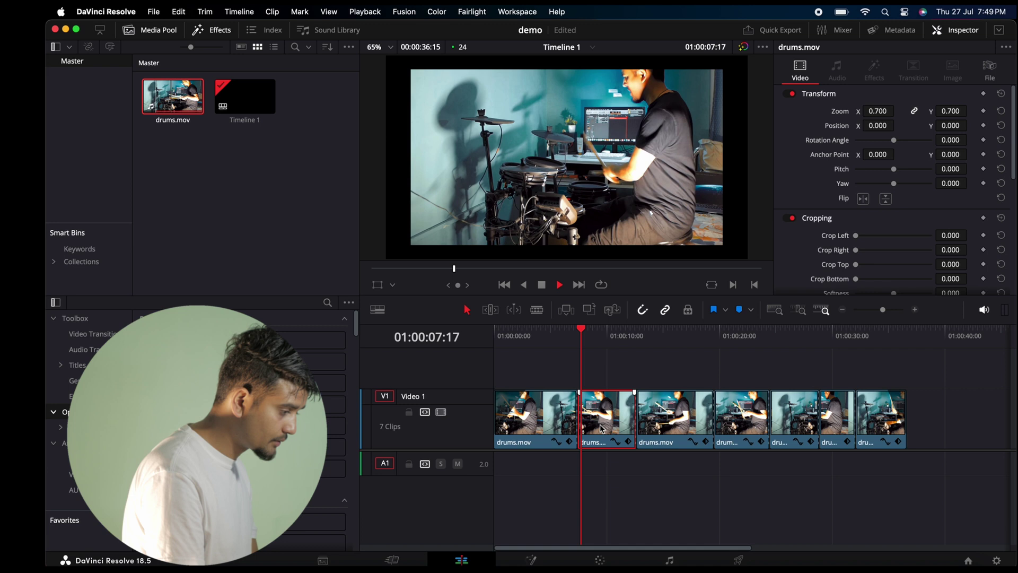
{"action": "key", "text": "space"}
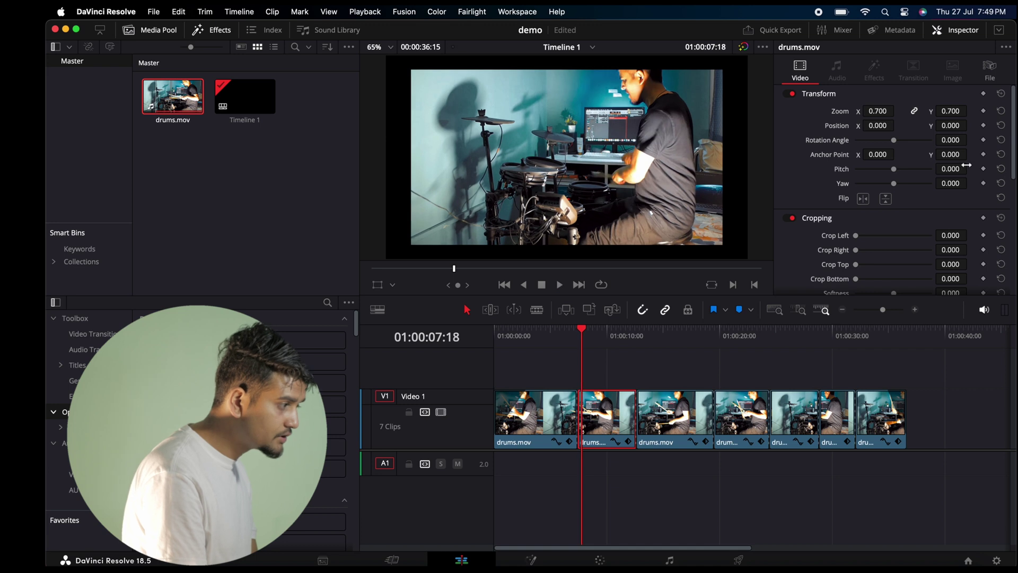
{"action": "left_click", "coordinate": [983, 111]}
{"action": "key", "text": "space"}
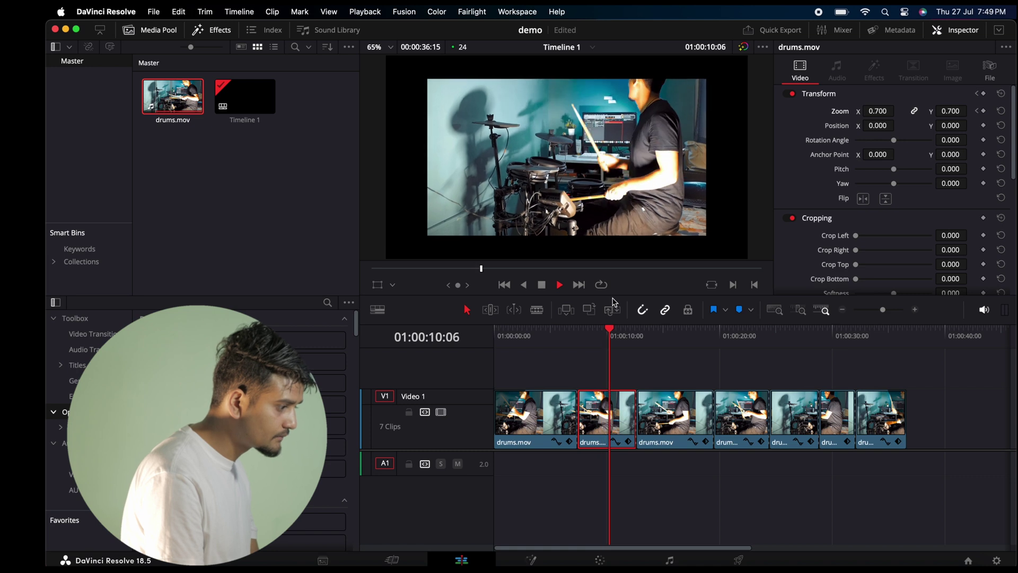
{"action": "key", "text": "space"}
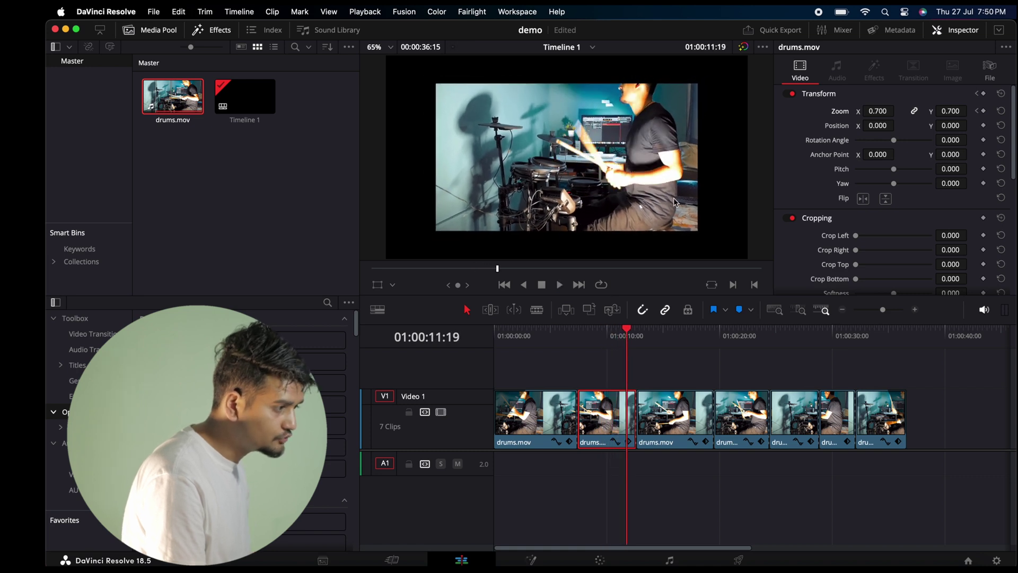
{"action": "key", "text": "super+s"}
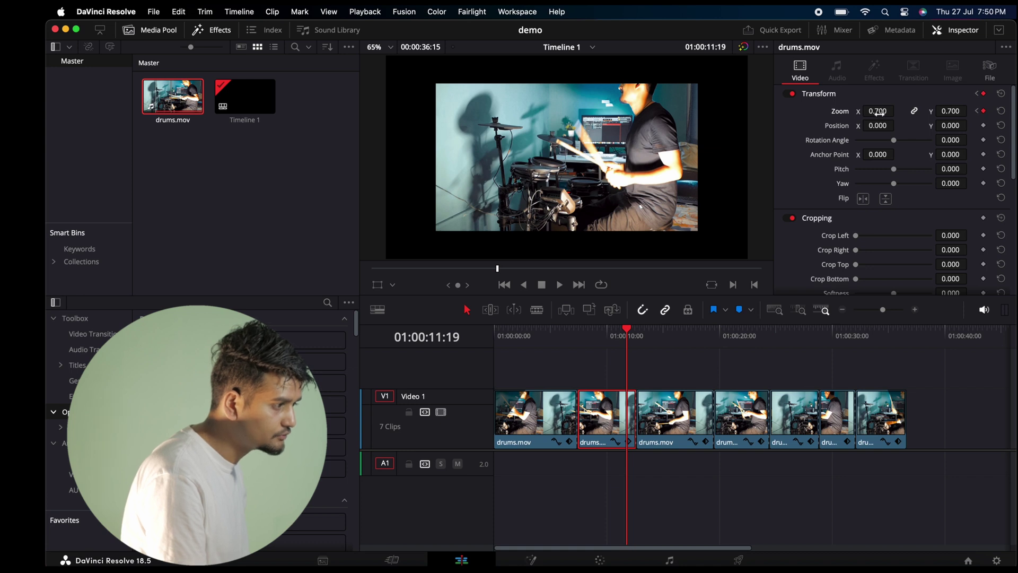
{"action": "left_click_drag", "start_coordinate": [877, 112], "coordinate": [877, 112]}
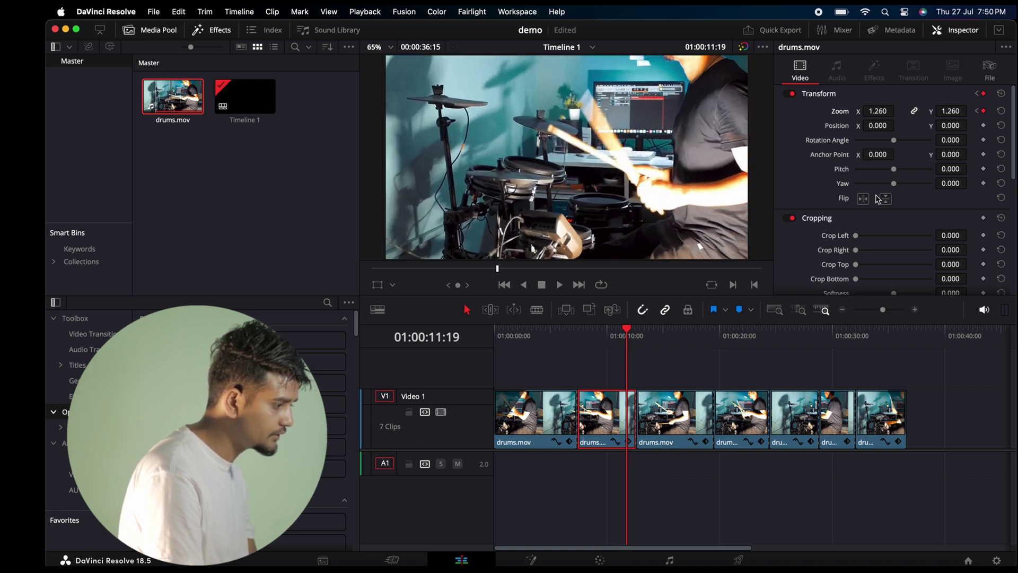
Step: Preview the zoom ramp, then show the clip's zoom keyframe curve on a taller Video 1 track
{"action": "left_click", "coordinate": [578, 339]}
{"action": "key", "text": "space"}
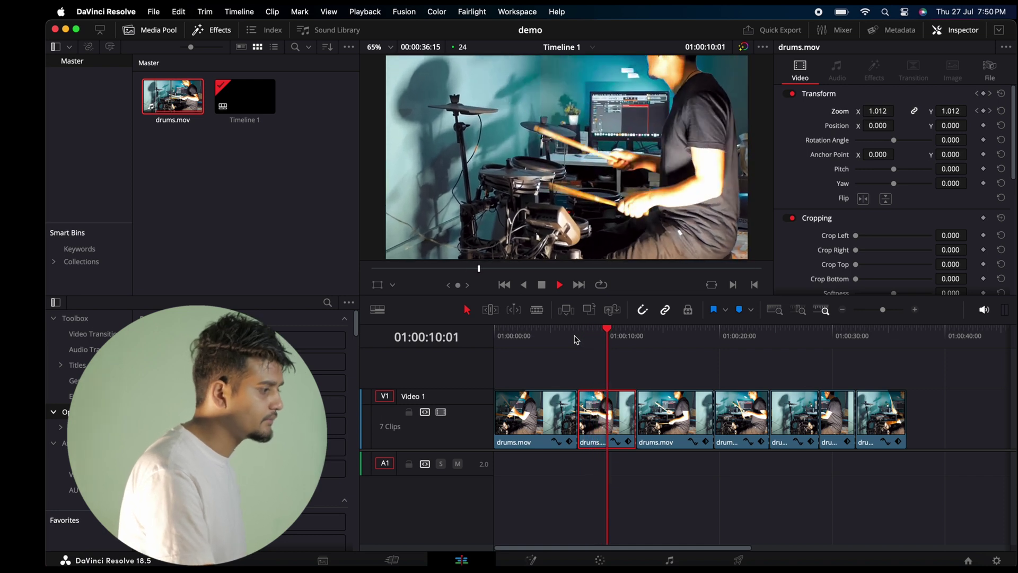
{"action": "key", "text": "space"}
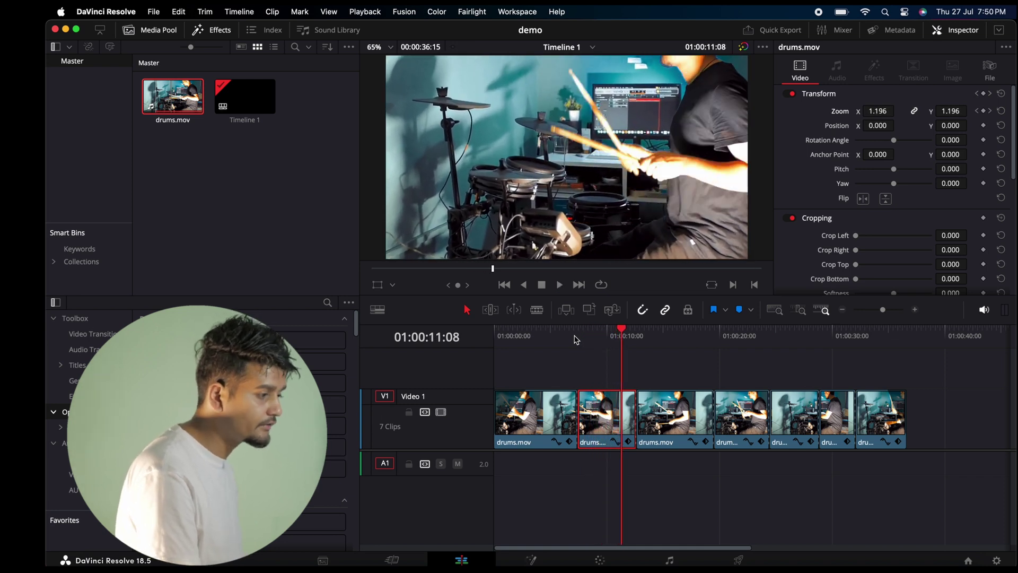
{"action": "left_click", "coordinate": [630, 443]}
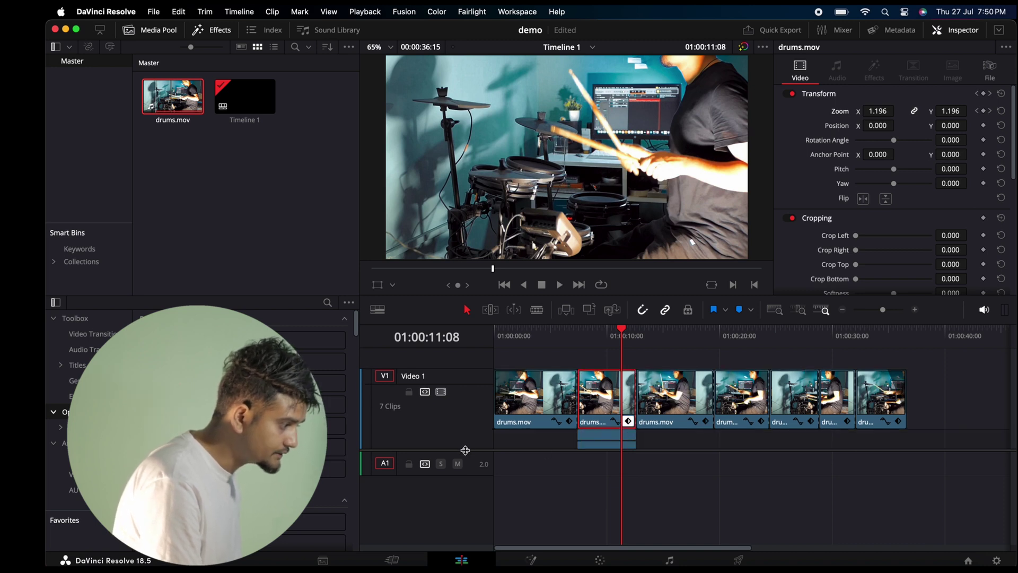
{"action": "scroll", "coordinate": [465, 450], "scroll_direction": "up", "scroll_amount": 3}
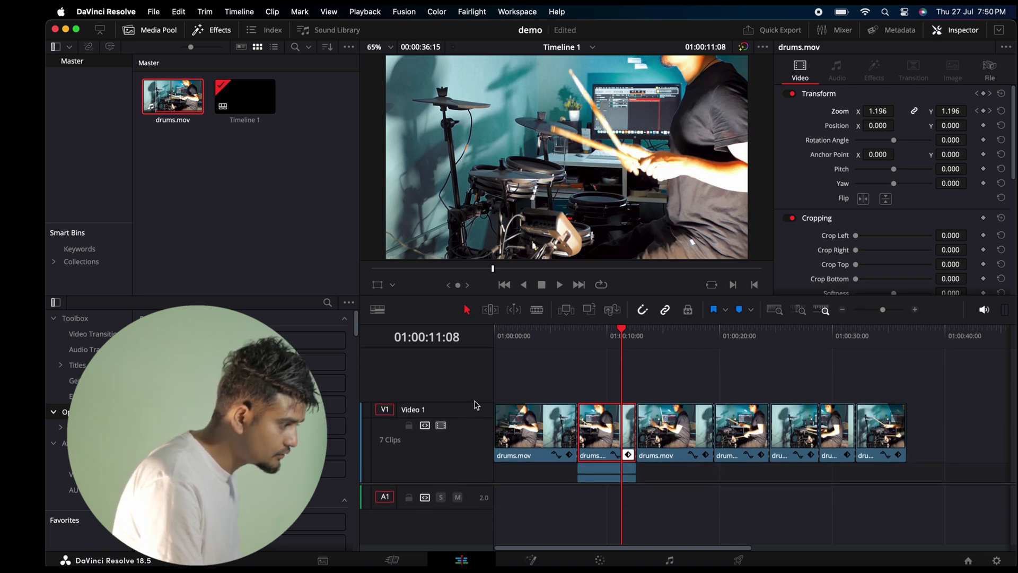
{"action": "mouse_move", "coordinate": [473, 403]}
{"action": "left_mouse_down"}
{"action": "mouse_move", "coordinate": [482, 366]}
{"action": "mouse_move", "coordinate": [478, 390]}
{"action": "left_mouse_up"}
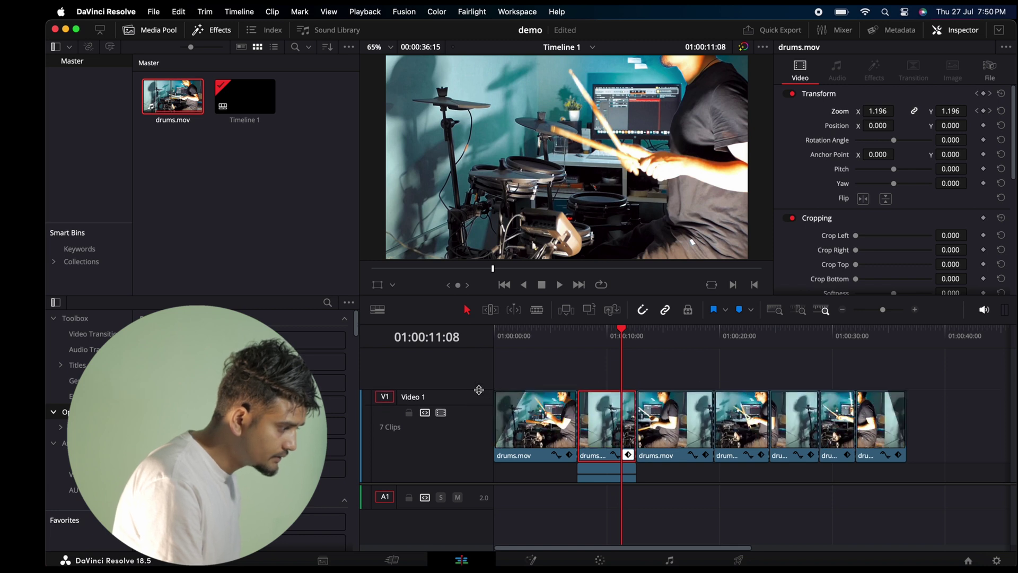
{"action": "left_click", "coordinate": [615, 458]}
Step: Raise the ending zoom keyframe for a tighter push-in and preview the result
{"action": "scroll", "coordinate": [648, 441], "scroll_direction": "down", "scroll_amount": 5}
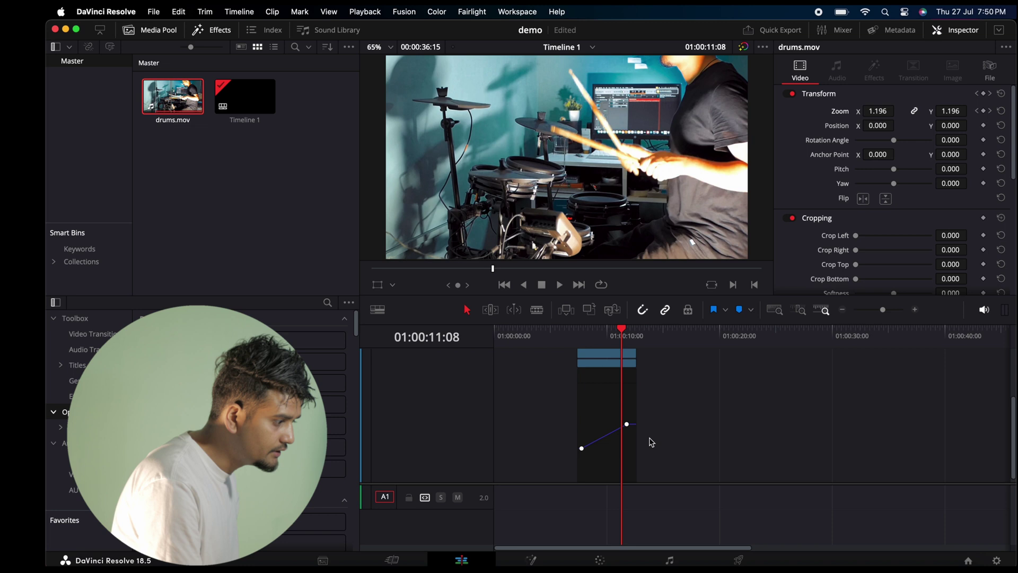
{"action": "left_click_drag", "start_coordinate": [627, 424], "coordinate": [628, 390]}
{"action": "left_click", "coordinate": [578, 333]}
{"action": "key", "text": "space"}
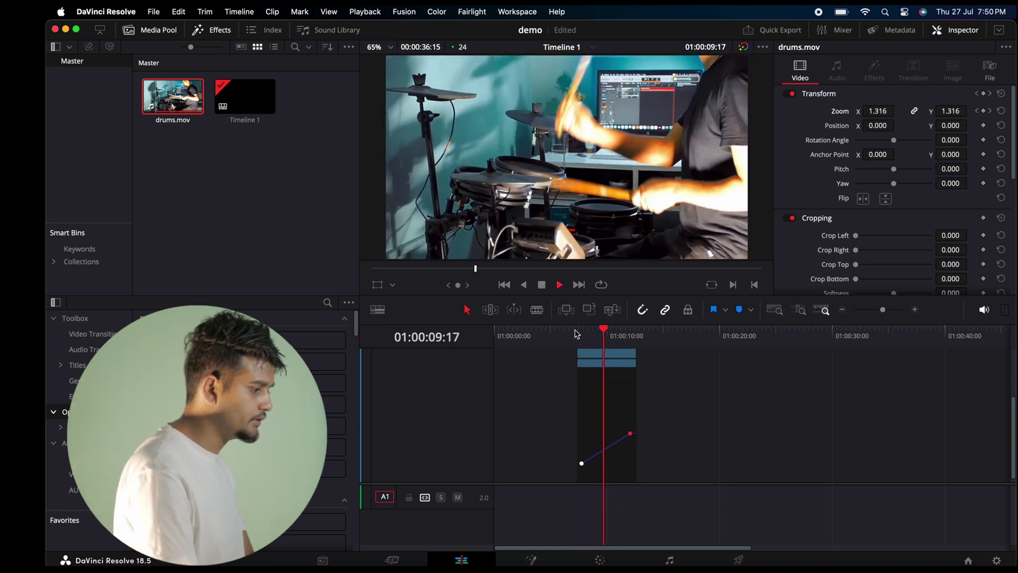
{"action": "key", "text": "space"}
Step: Hide the clip's keyframe curve and keyframe lane, and return the playhead to the start
{"action": "scroll", "coordinate": [621, 400], "scroll_direction": "up", "scroll_amount": 3}
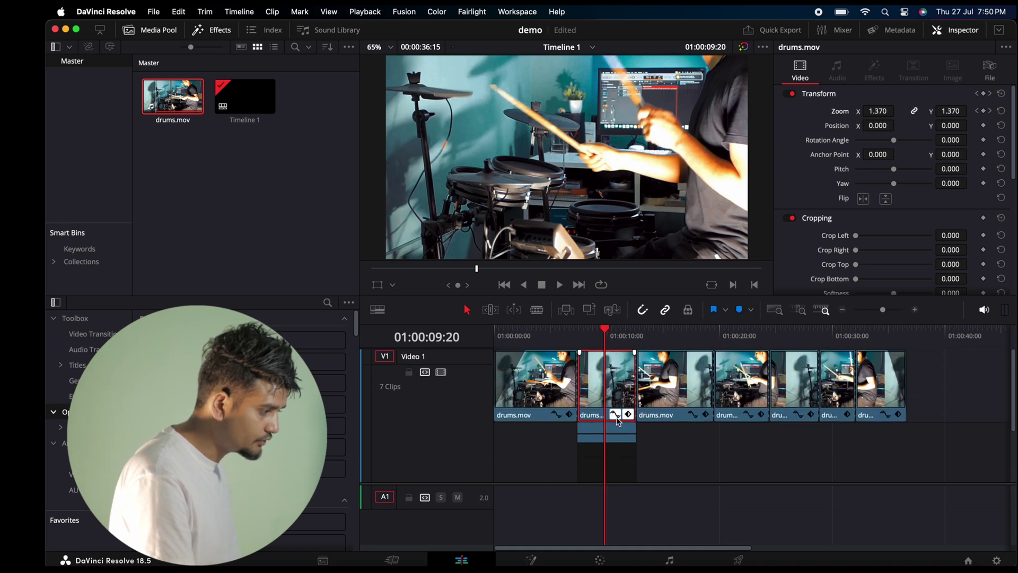
{"action": "left_click", "coordinate": [615, 415]}
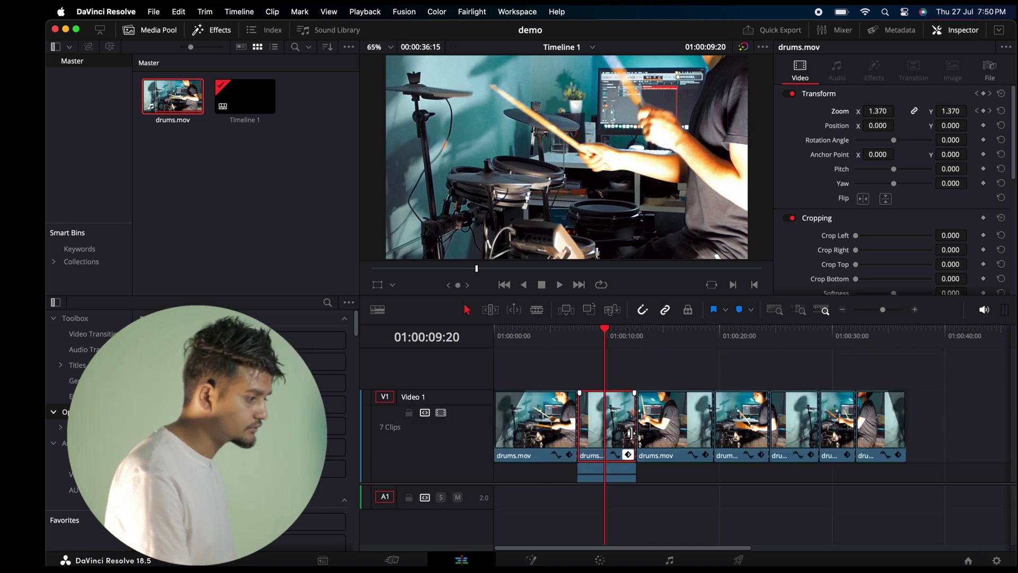
{"action": "left_click", "coordinate": [627, 455]}
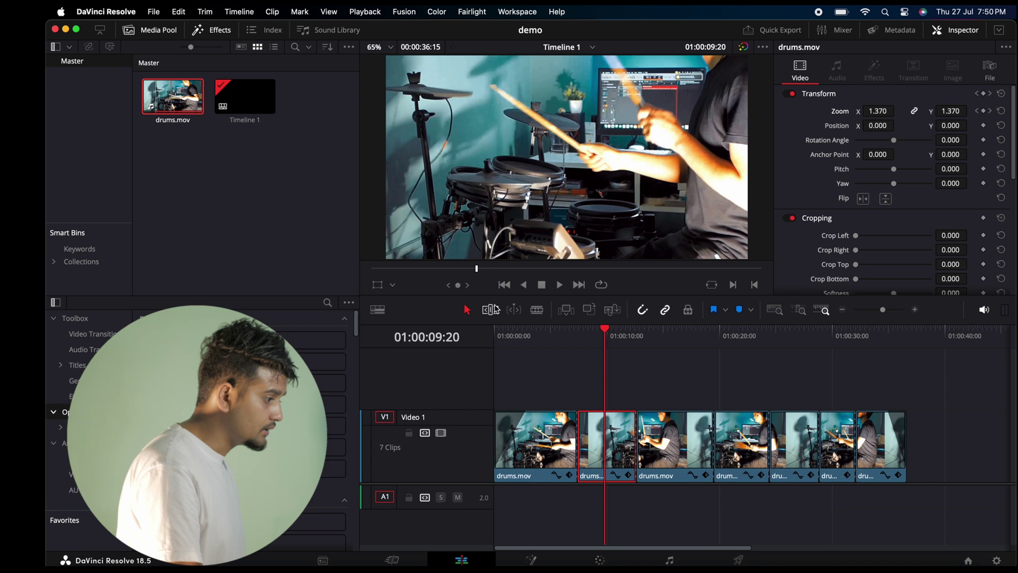
{"action": "left_click", "coordinate": [495, 330]}
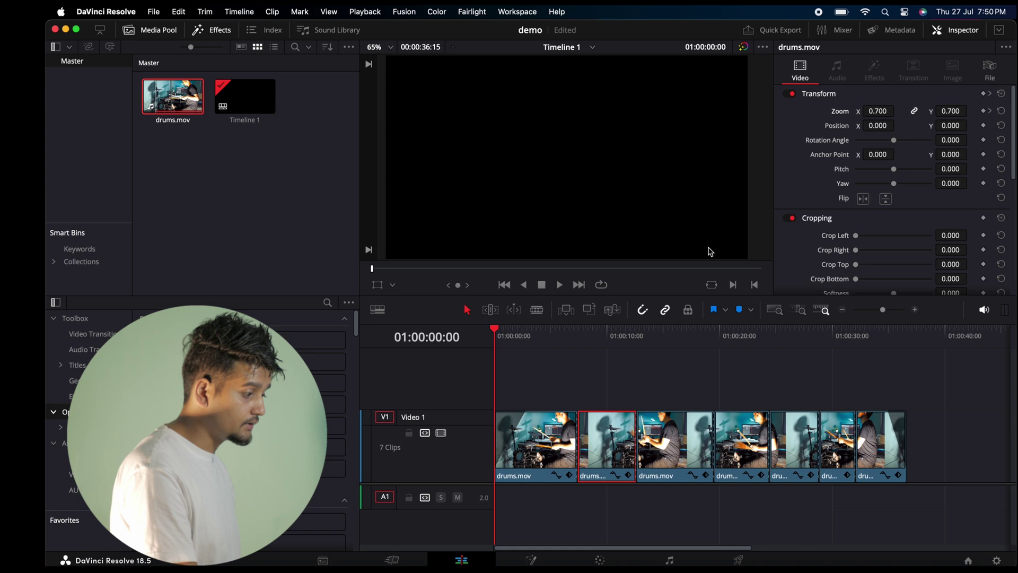
Step: Look over the Fusion and Color pages, moving node 01, then return to Edit
{"action": "left_click", "coordinate": [532, 560]}
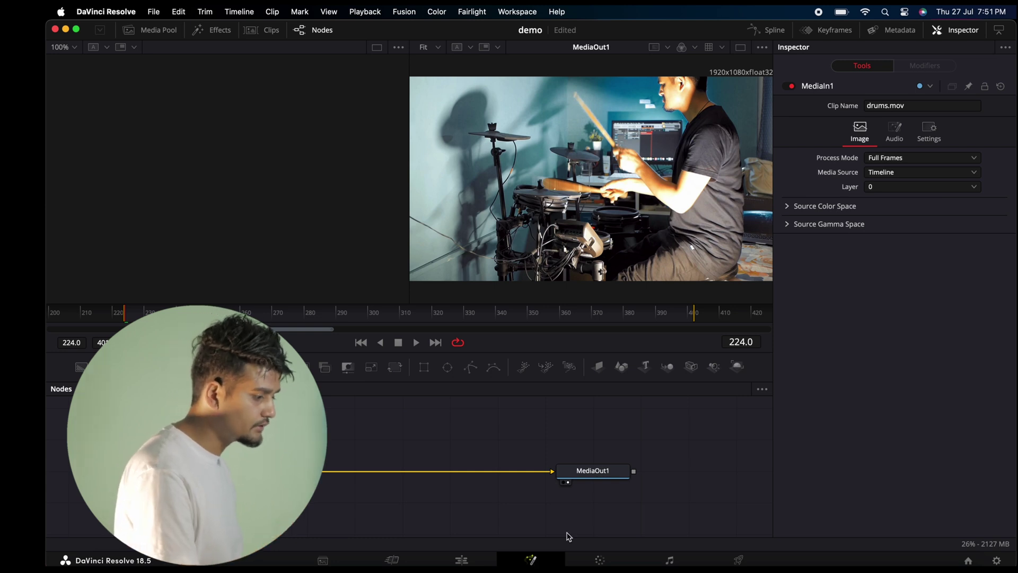
{"action": "left_click", "coordinate": [605, 561]}
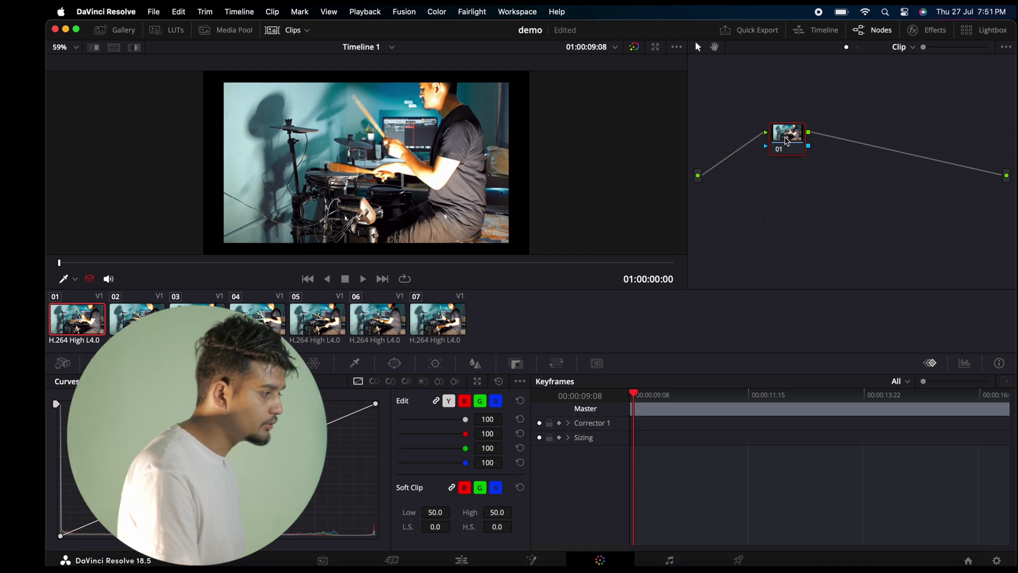
{"action": "left_click_drag", "start_coordinate": [788, 141], "coordinate": [760, 164]}
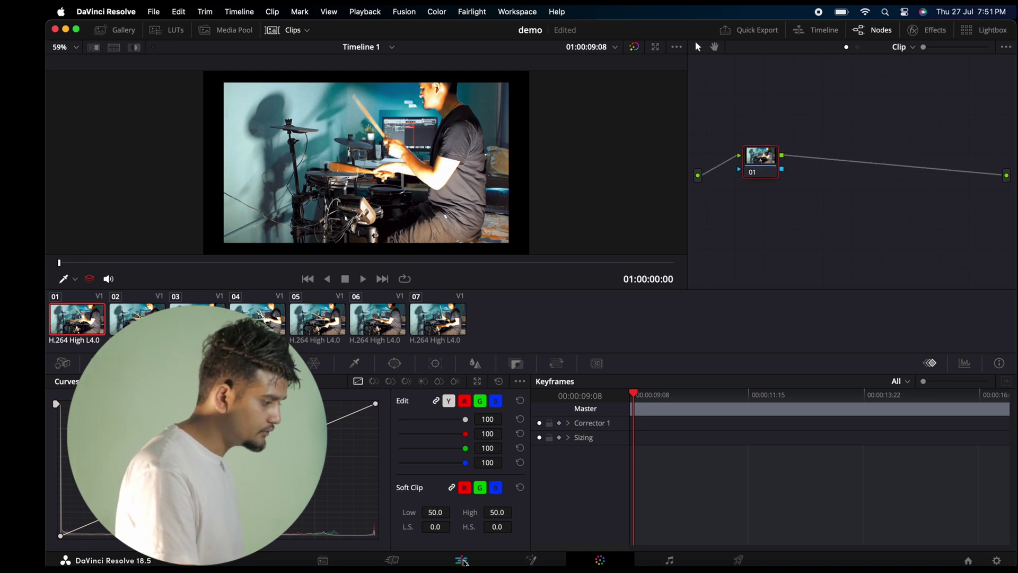
{"action": "left_click", "coordinate": [462, 560]}
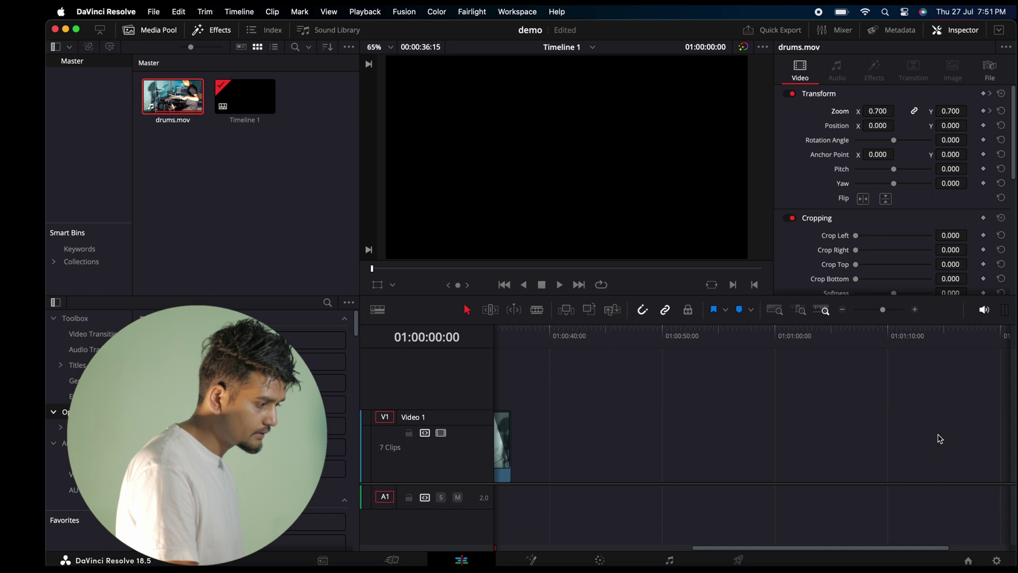
Step: Delete drums clips two through seven and go to the Color page
{"action": "left_click_drag", "start_coordinate": [956, 416], "coordinate": [885, 436]}
{"action": "key", "text": "BackSpace"}
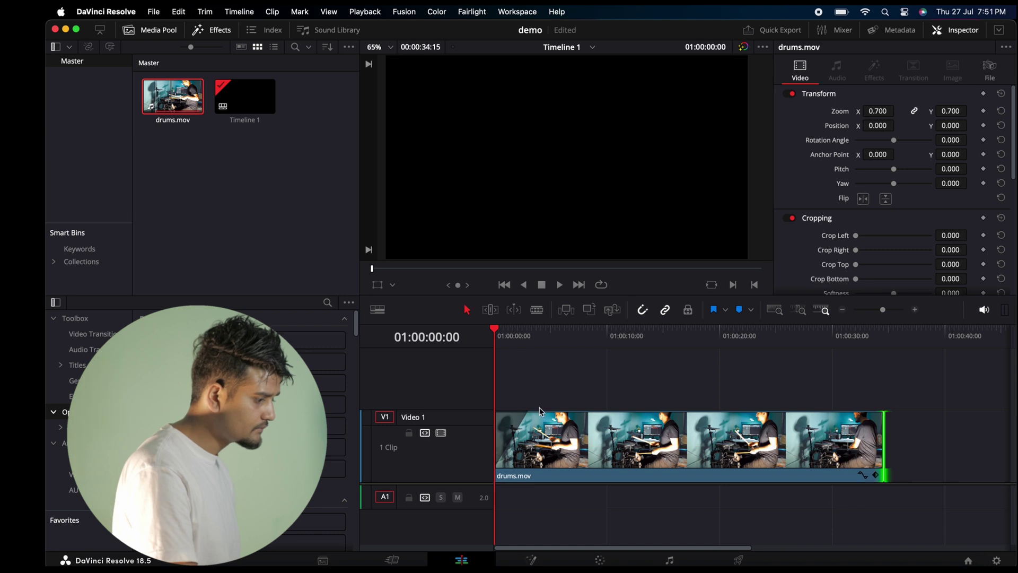
{"action": "left_click", "coordinate": [600, 560]}
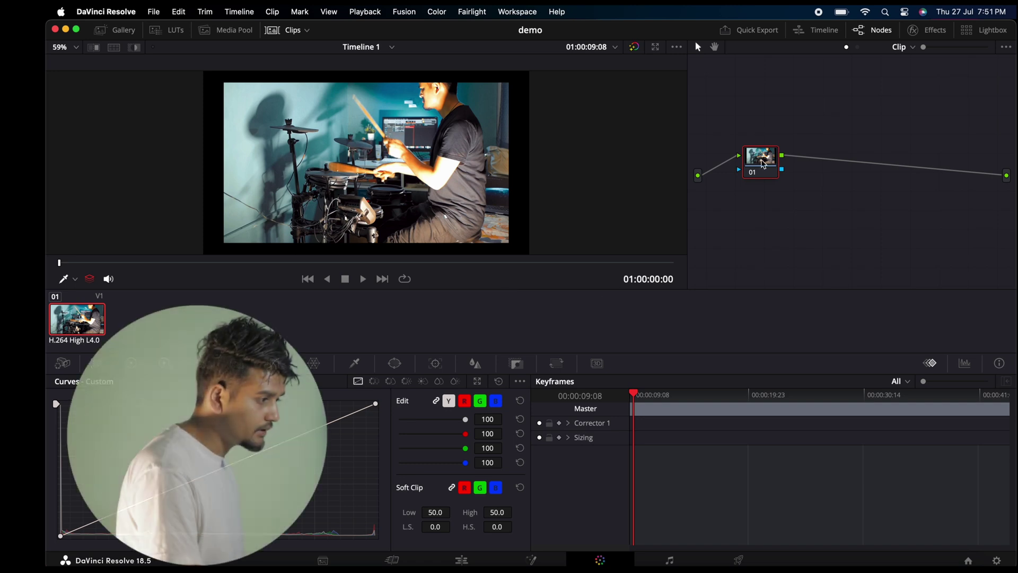
Step: Add serial nodes 02 and 03 after node 01, then select each node in turn
{"action": "left_click_drag", "start_coordinate": [760, 165], "coordinate": [742, 171]}
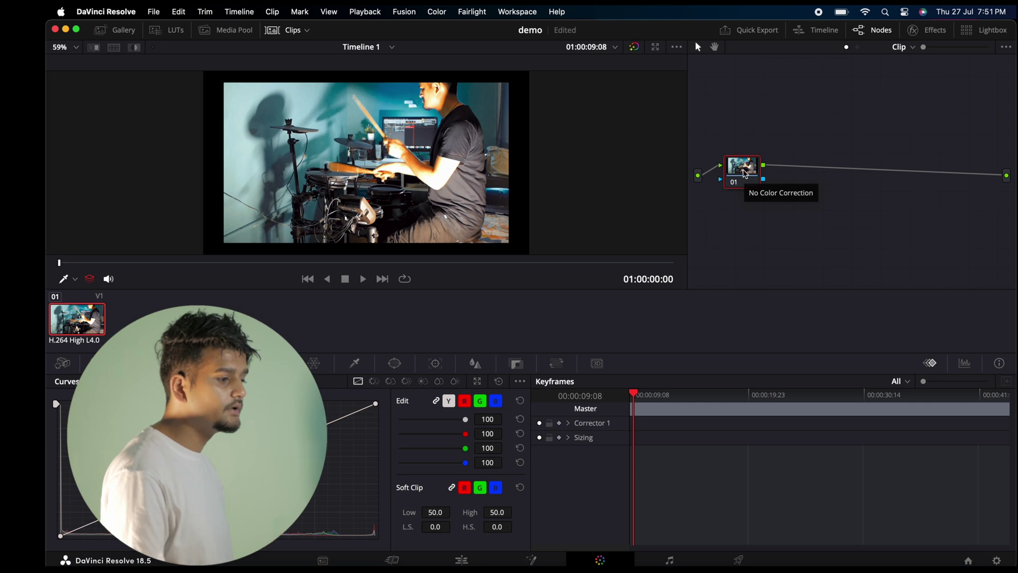
{"action": "left_click_drag", "start_coordinate": [745, 173], "coordinate": [736, 177]}
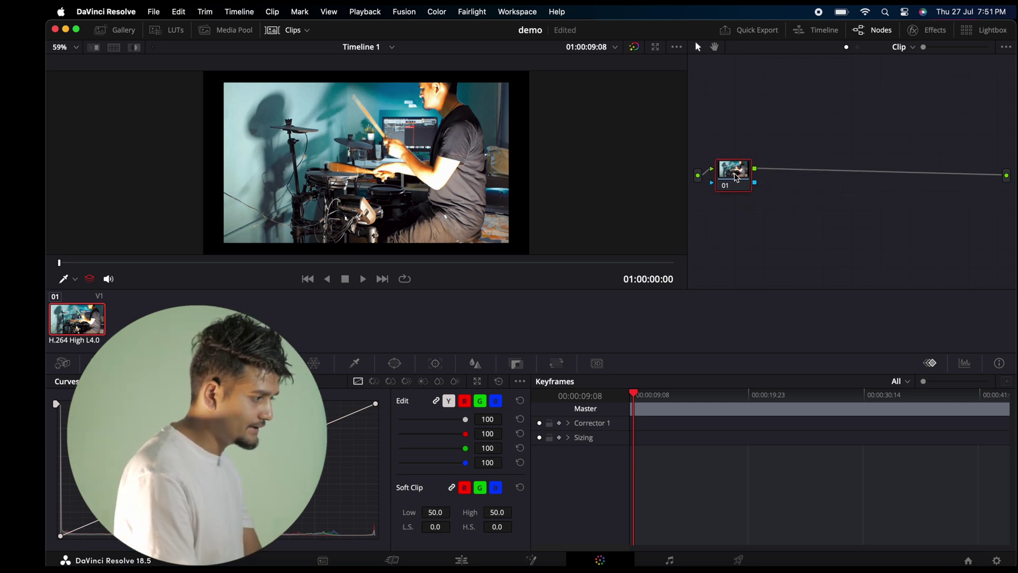
{"action": "key", "text": "alt+s"}
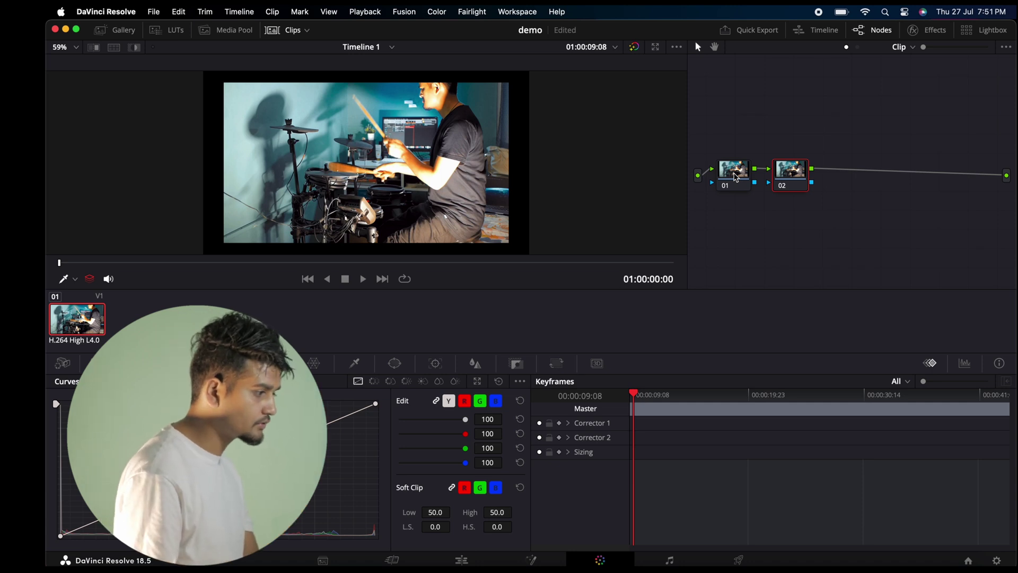
{"action": "key", "text": "alt+s"}
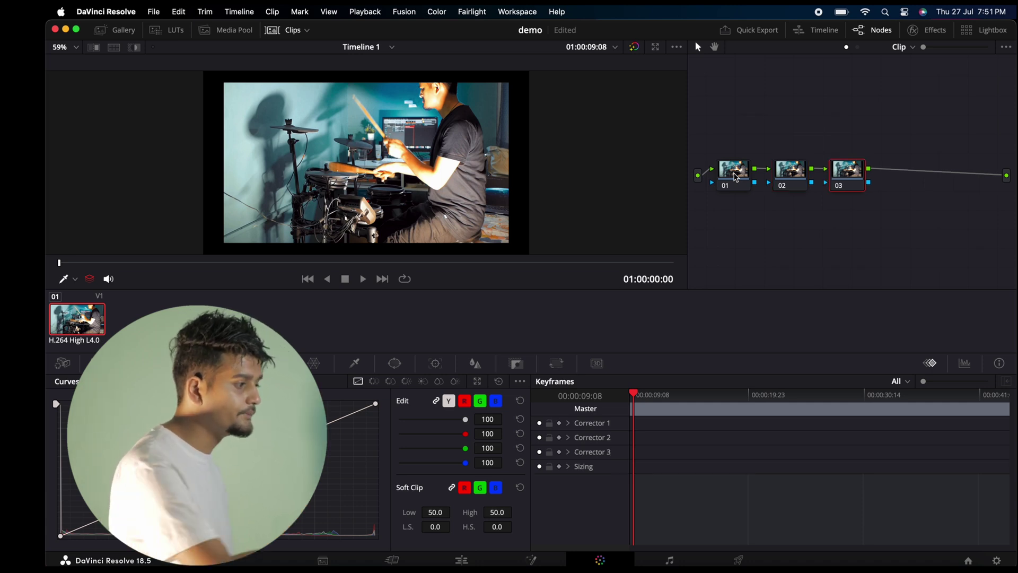
{"action": "left_click", "coordinate": [736, 177]}
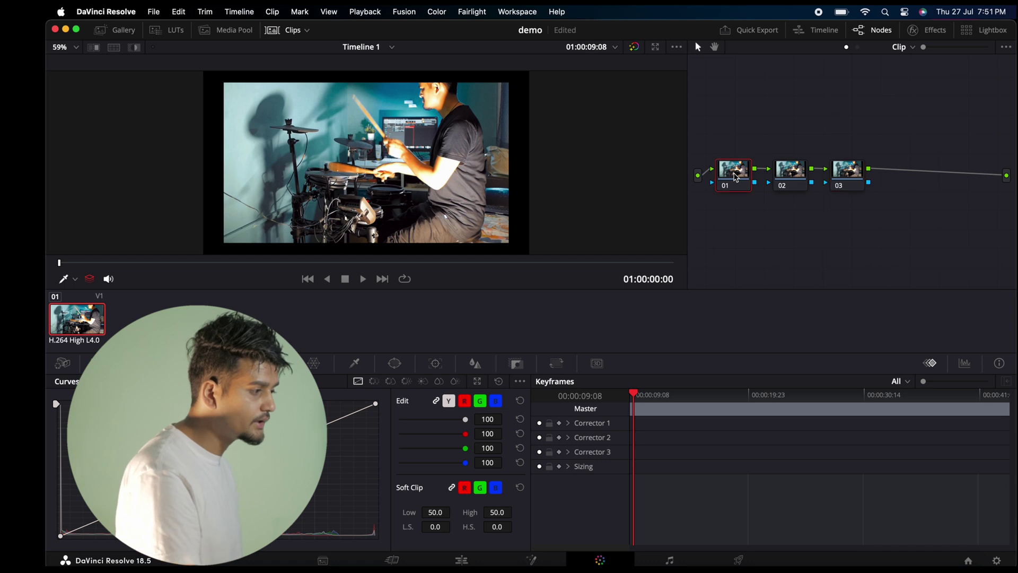
{"action": "left_click", "coordinate": [795, 171]}
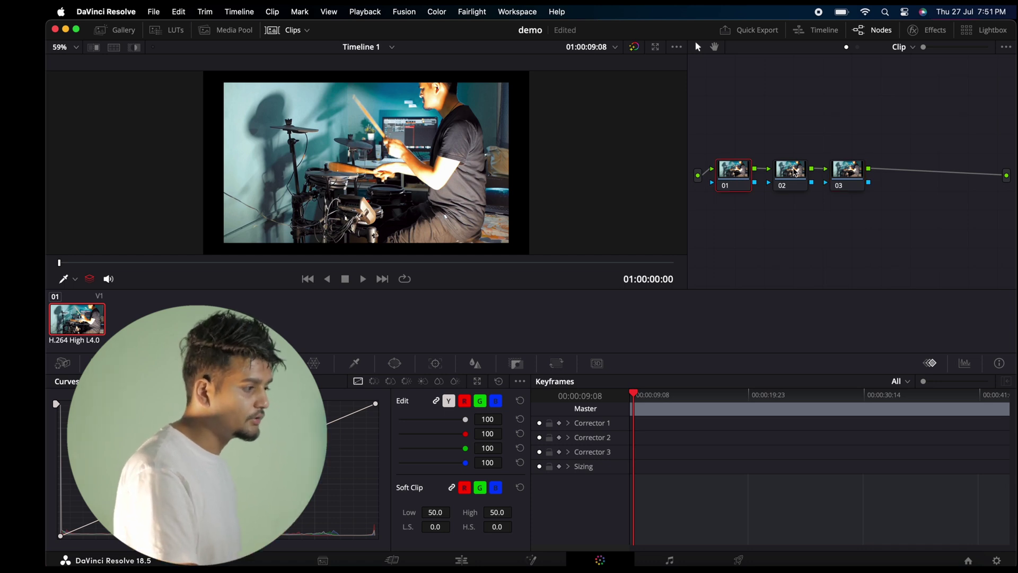
{"action": "left_click", "coordinate": [857, 173]}
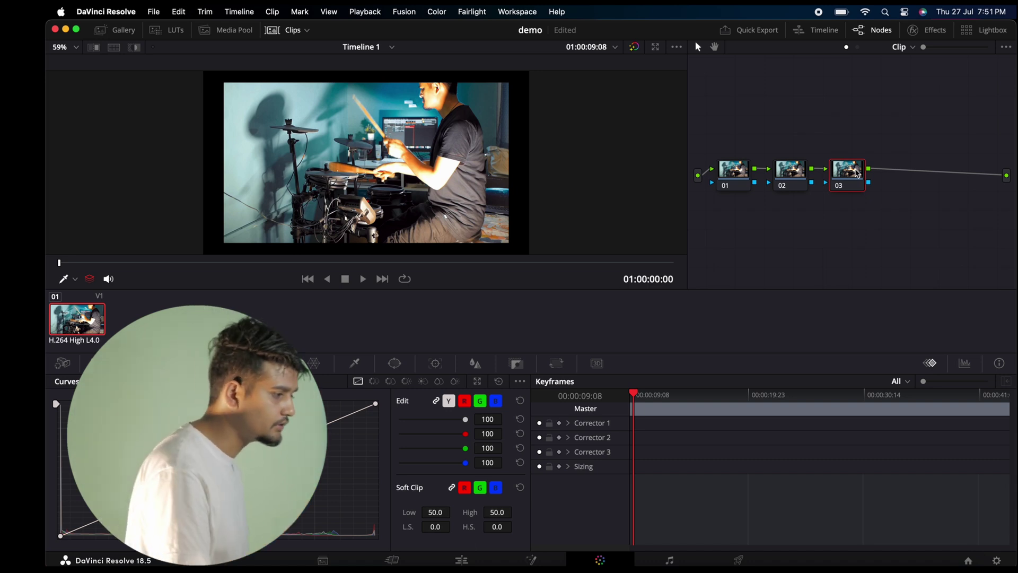
{"action": "left_click", "coordinate": [737, 179]}
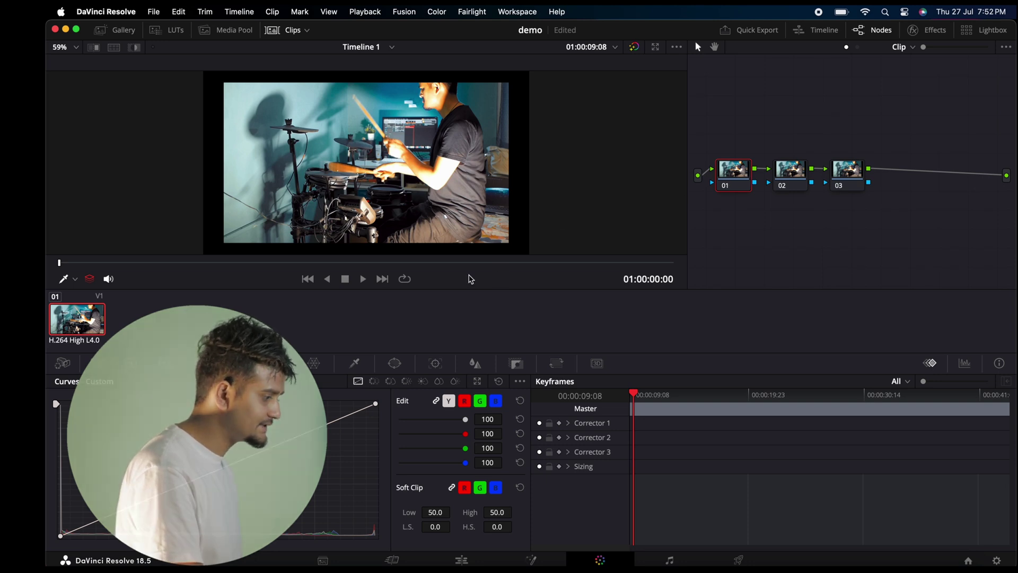
Step: Darken node 01 with a lowered curve point and give node 02 blur radius 0.39
{"action": "left_click_drag", "start_coordinate": [245, 459], "coordinate": [225, 489]}
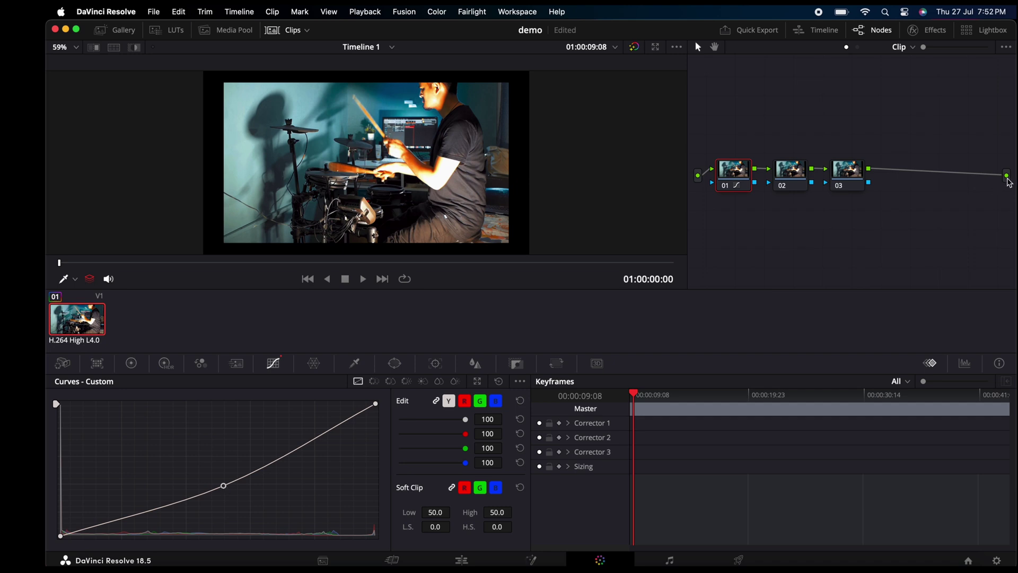
{"action": "left_click", "coordinate": [779, 178]}
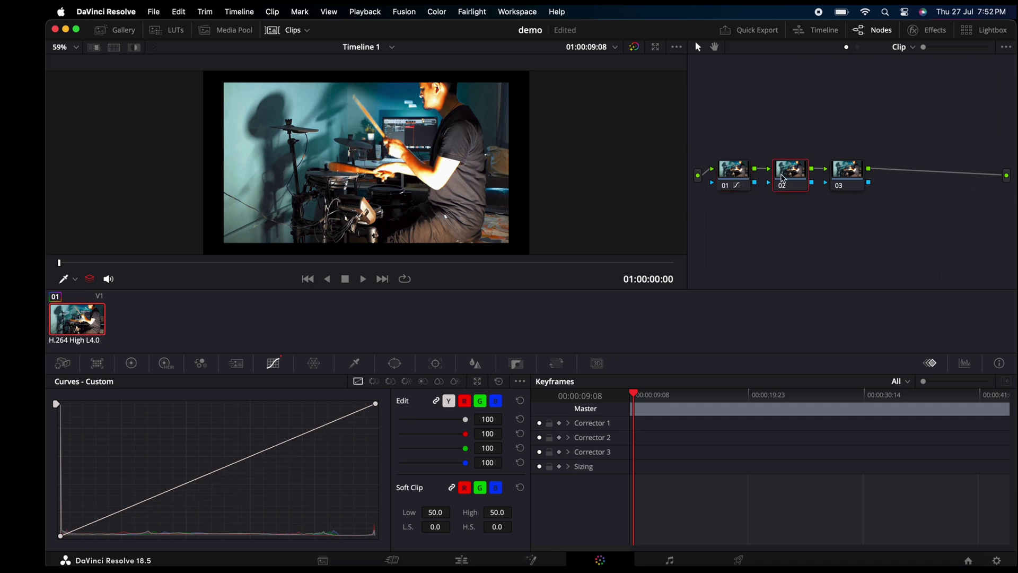
{"action": "left_click", "coordinate": [480, 366]}
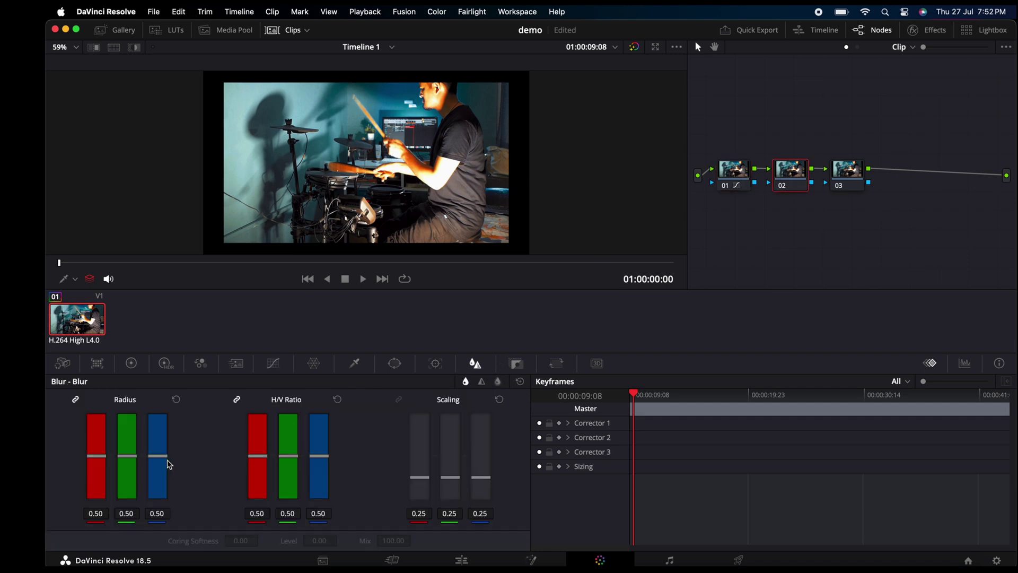
{"action": "left_click_drag", "start_coordinate": [133, 464], "coordinate": [133, 472]}
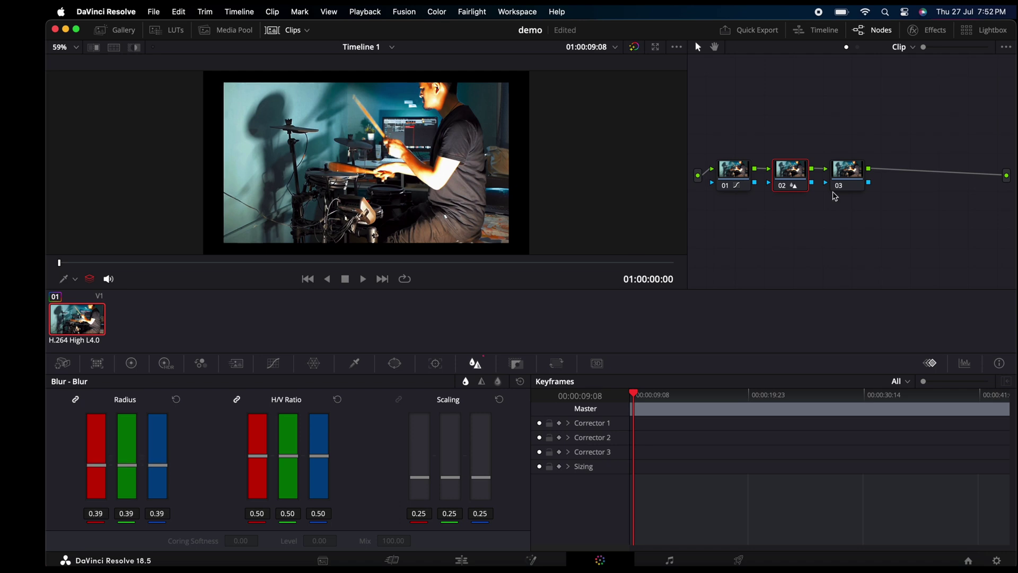
Step: Set node 03's blur radius to 0.72 and disable node 02
{"action": "left_click", "coordinate": [847, 175]}
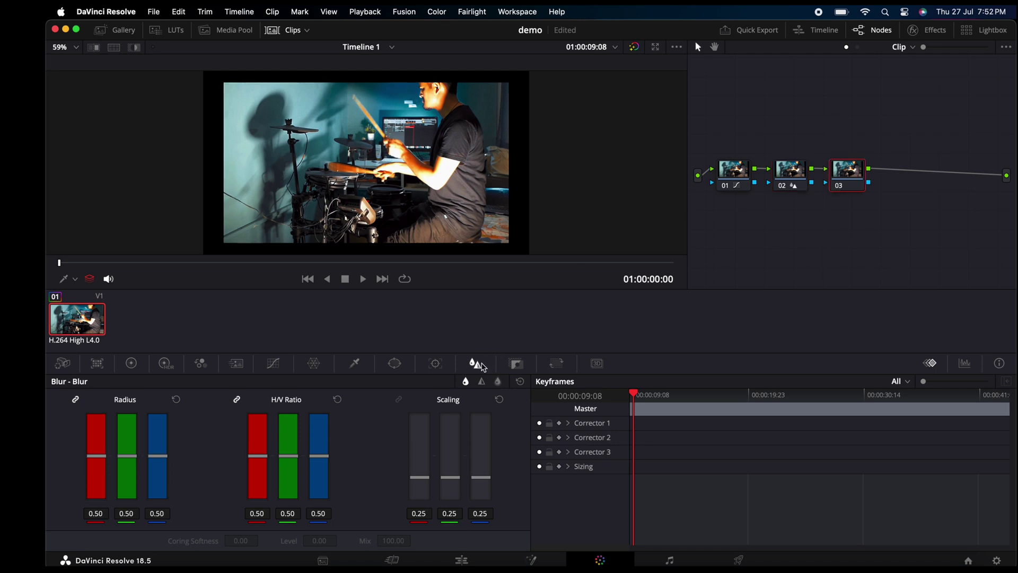
{"action": "left_click_drag", "start_coordinate": [122, 459], "coordinate": [126, 441]}
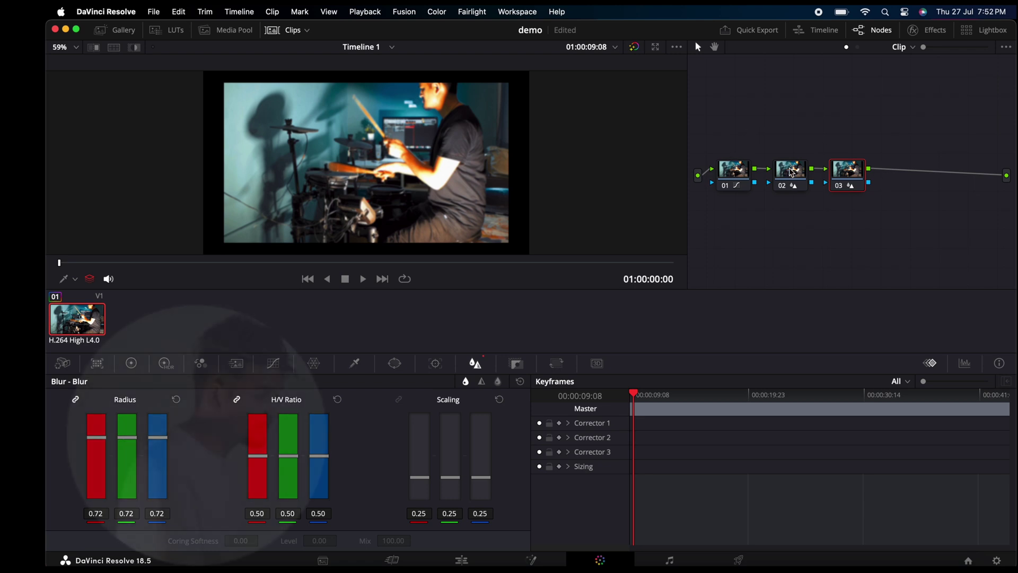
{"action": "left_click", "coordinate": [791, 172]}
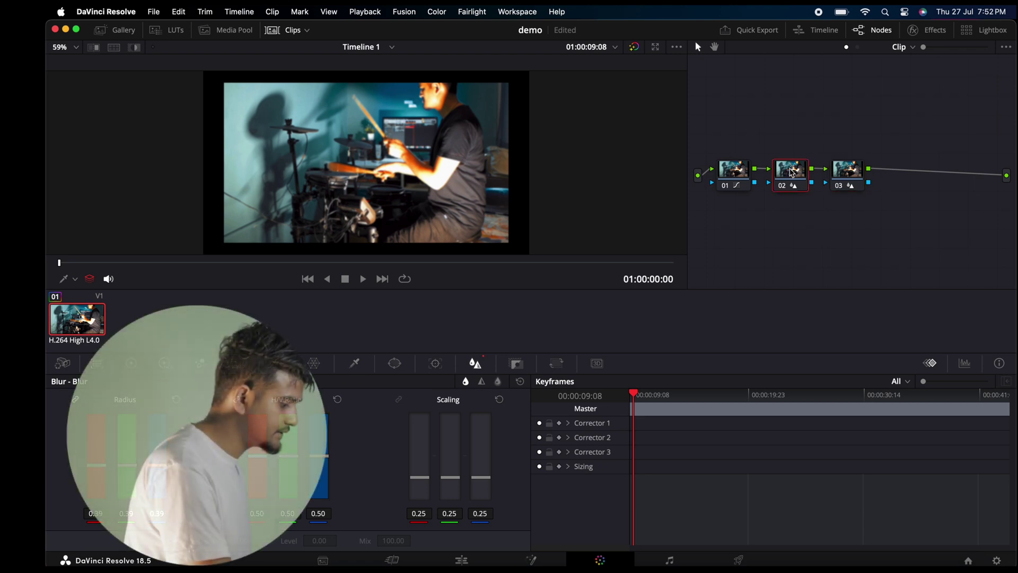
{"action": "key", "text": "super+d"}
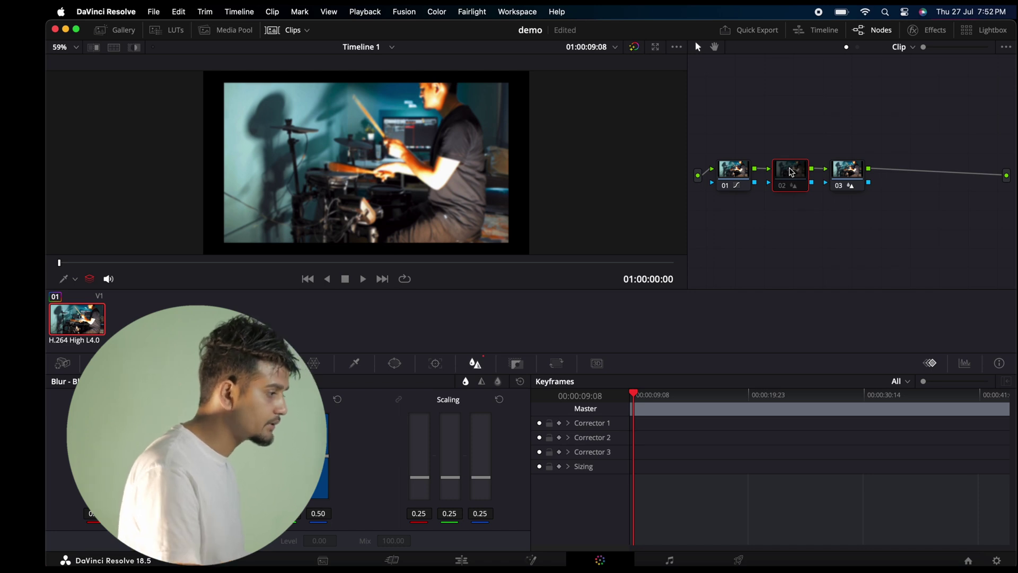
Step: Toggle node 03 off and on, re-enable node 02, select node 01, then go to Fairlight
{"action": "left_click", "coordinate": [848, 173]}
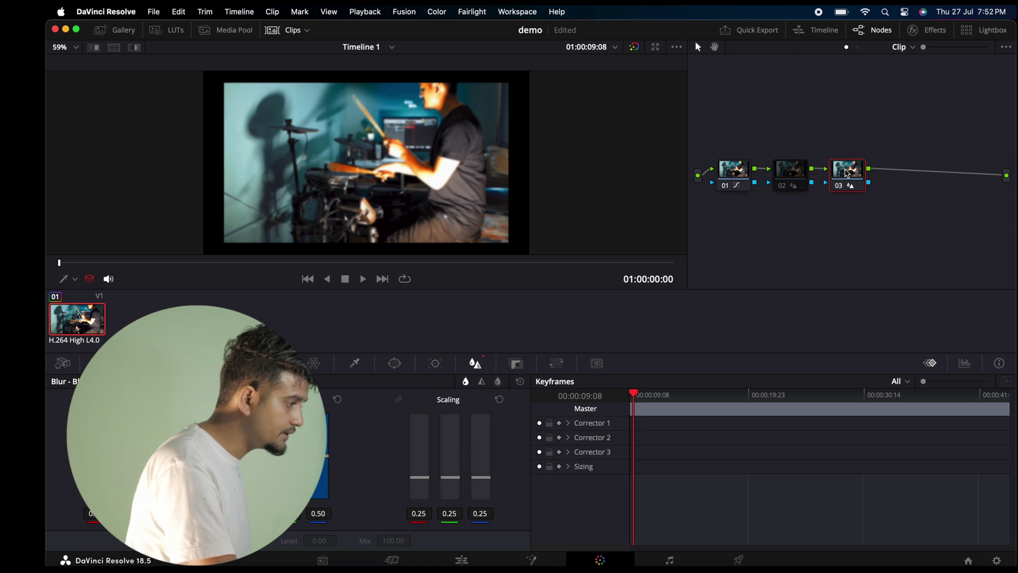
{"action": "key", "text": "super+d"}
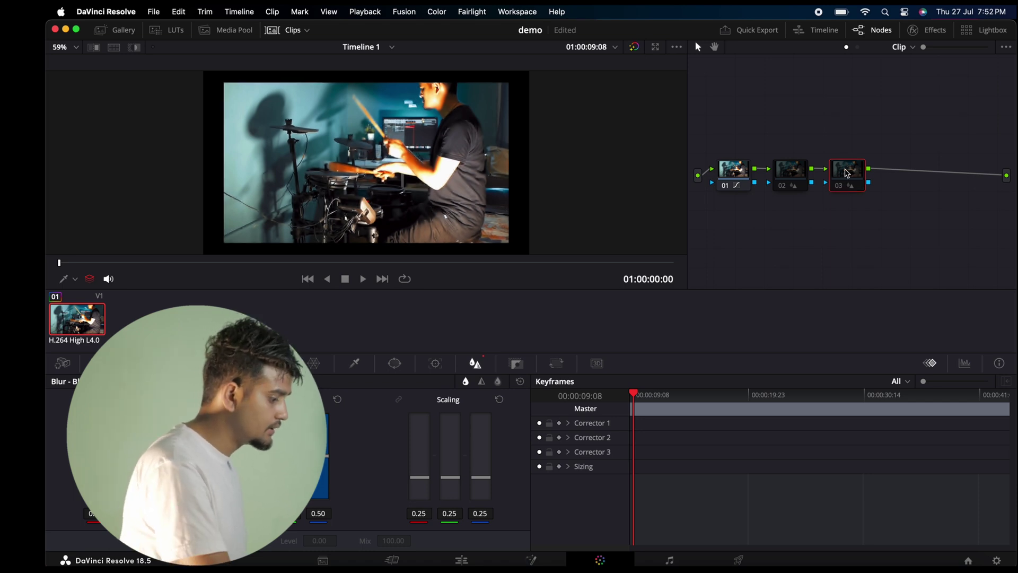
{"action": "key", "text": "super+d"}
{"action": "left_click", "coordinate": [797, 169]}
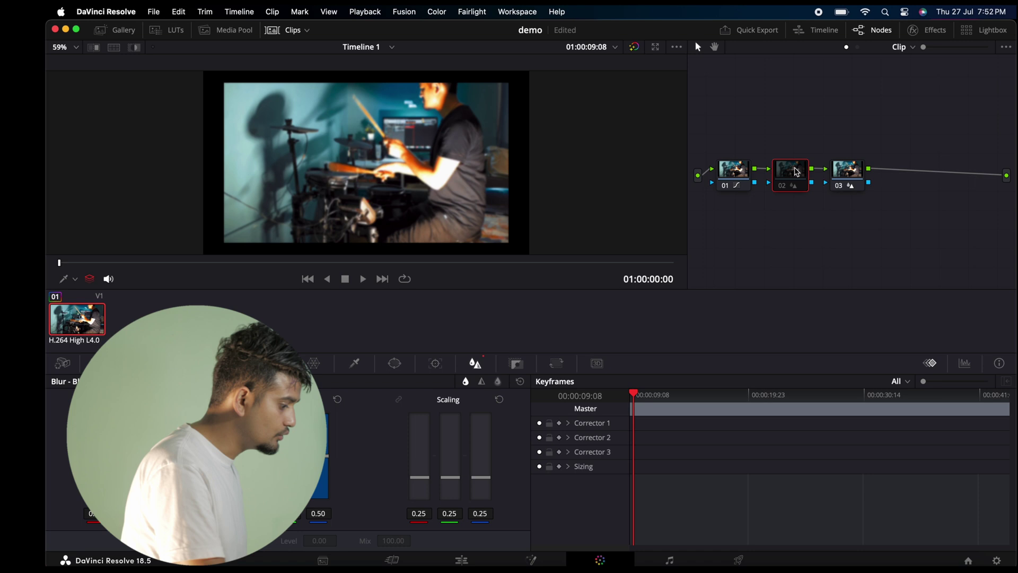
{"action": "key", "text": "super+d"}
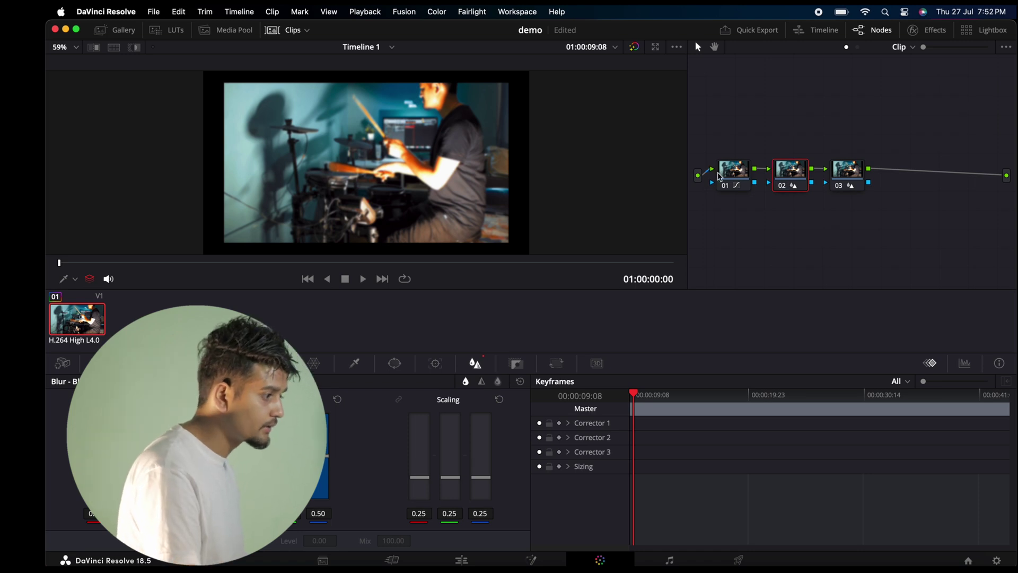
{"action": "left_click", "coordinate": [726, 177]}
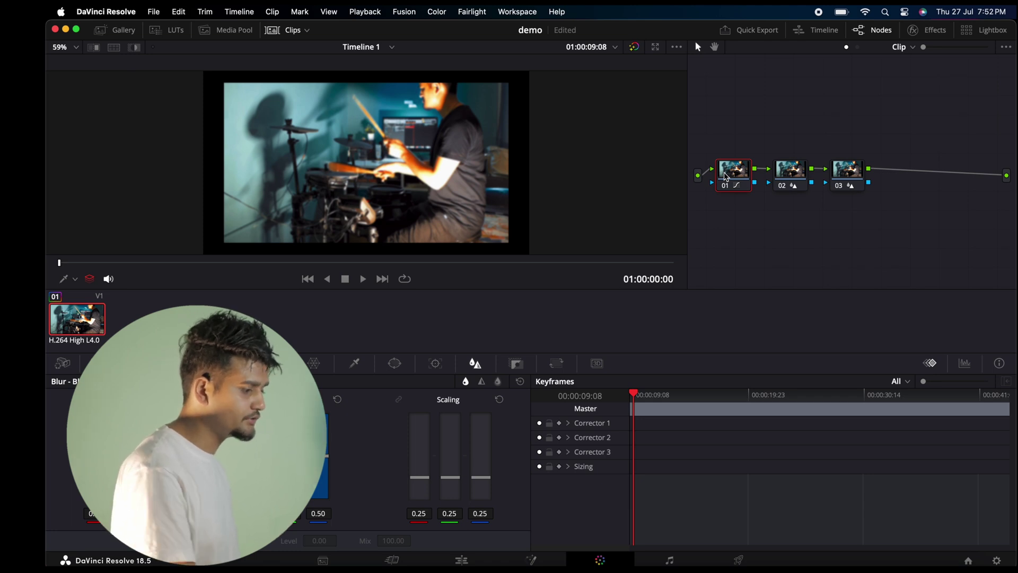
{"action": "left_click", "coordinate": [670, 560]}
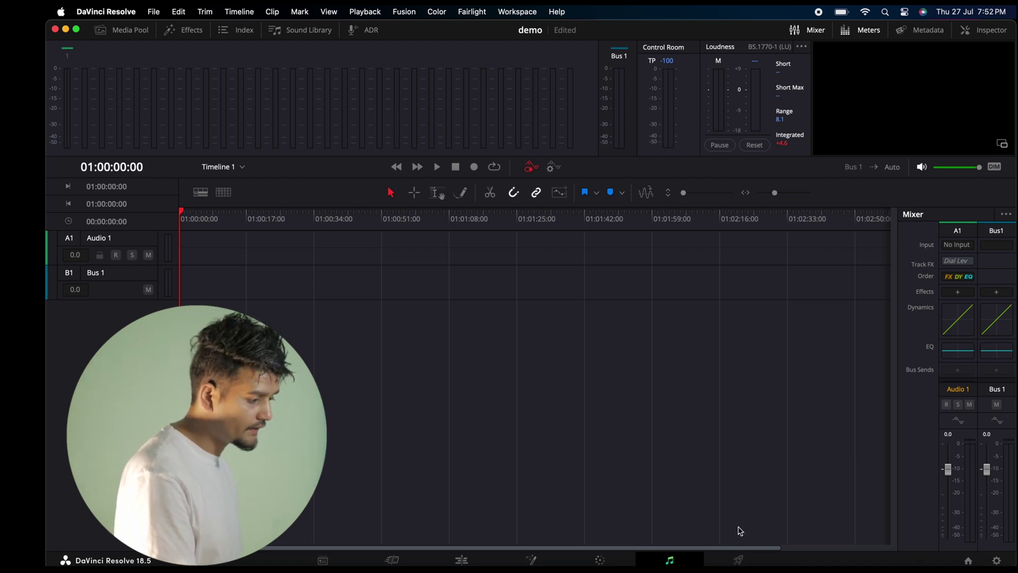
Step: On the Deliver page, rename the output file to 'adasds' and add it to the render queue
{"action": "left_click", "coordinate": [738, 560]}
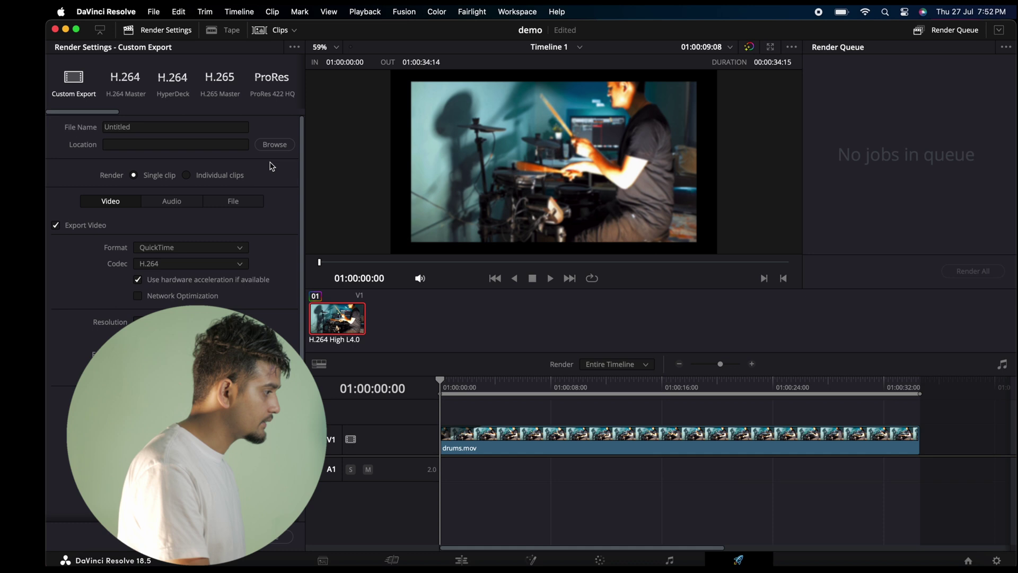
{"action": "left_click", "coordinate": [152, 127]}
{"action": "key", "text": "BackSpace"}
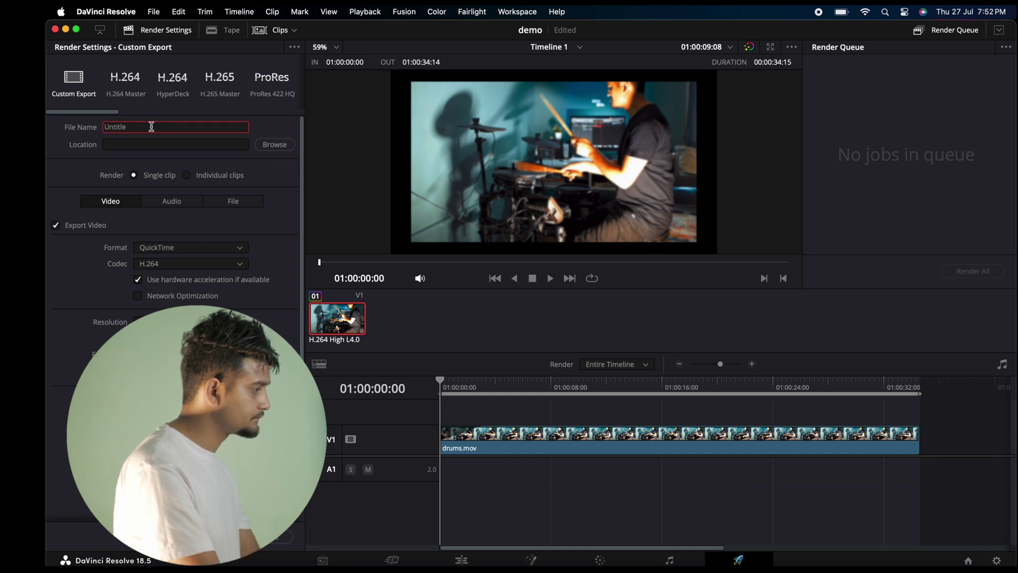
{"action": "key", "text": "BackSpace"}
{"action": "type", "text": "adasds"}
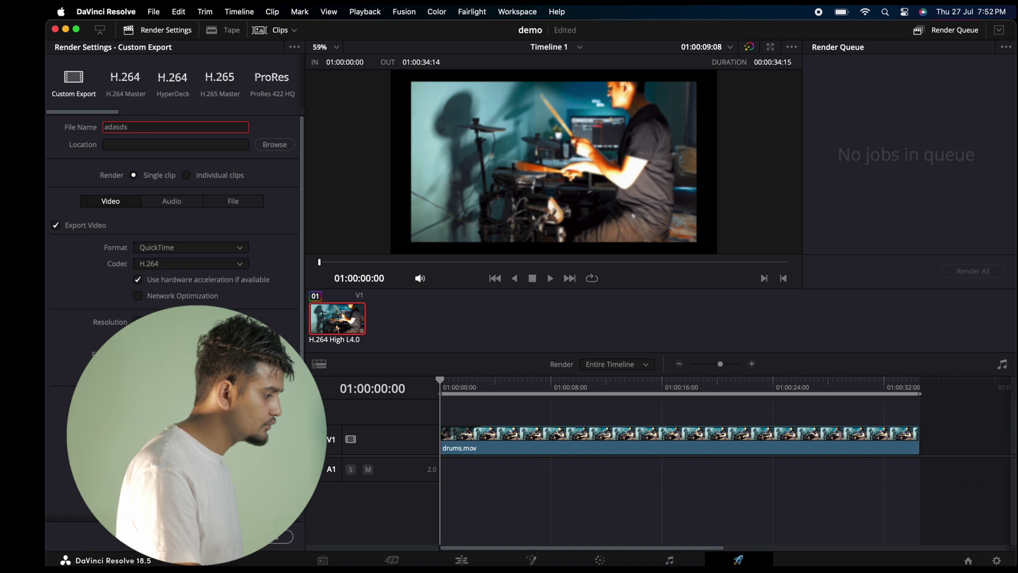
{"action": "left_click", "coordinate": [281, 537]}
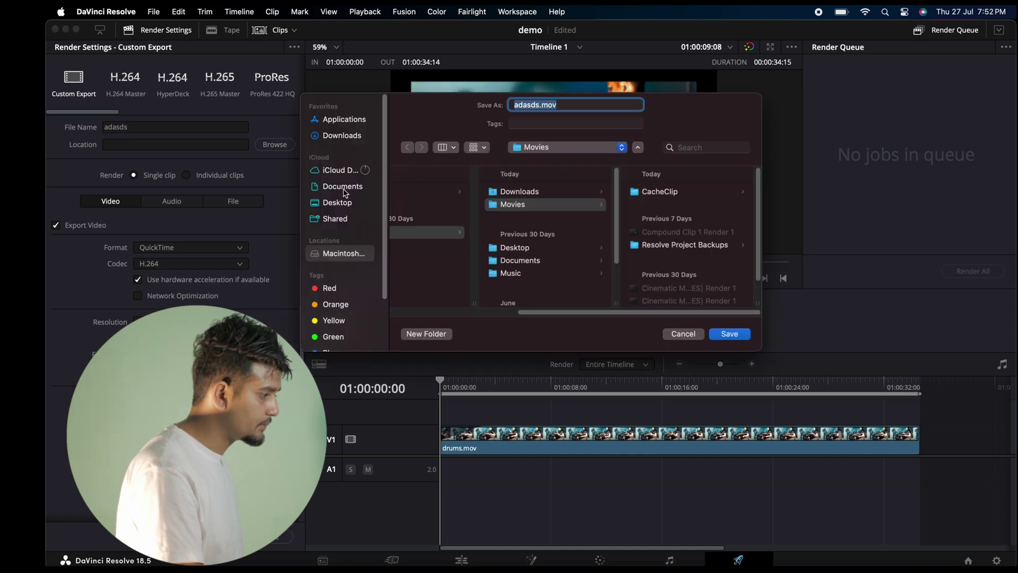
Step: Save adasds.mov to the Desktop and render all queued jobs
{"action": "left_click", "coordinate": [340, 202]}
{"action": "left_click", "coordinate": [730, 334]}
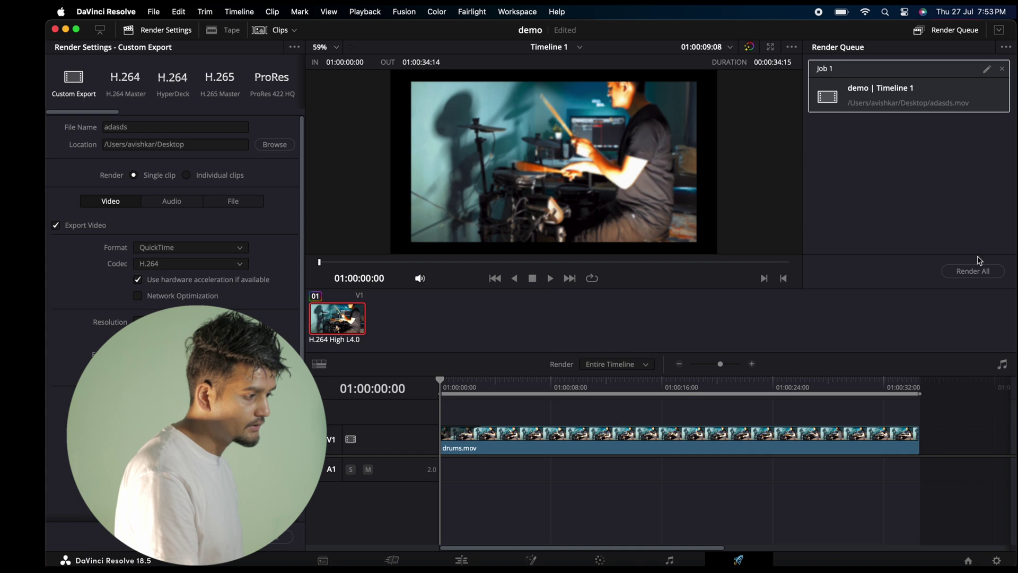
{"action": "left_click", "coordinate": [973, 271]}
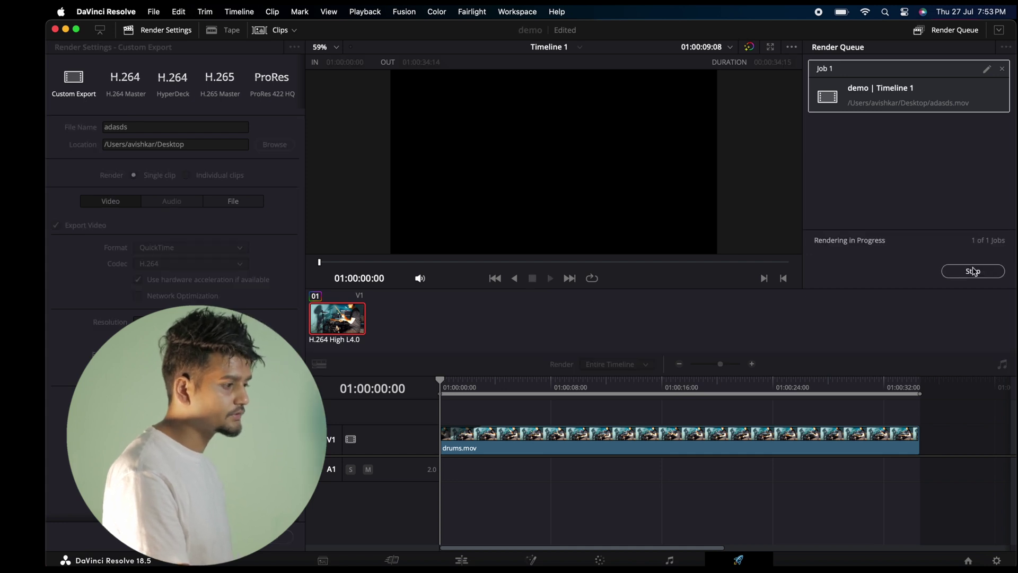